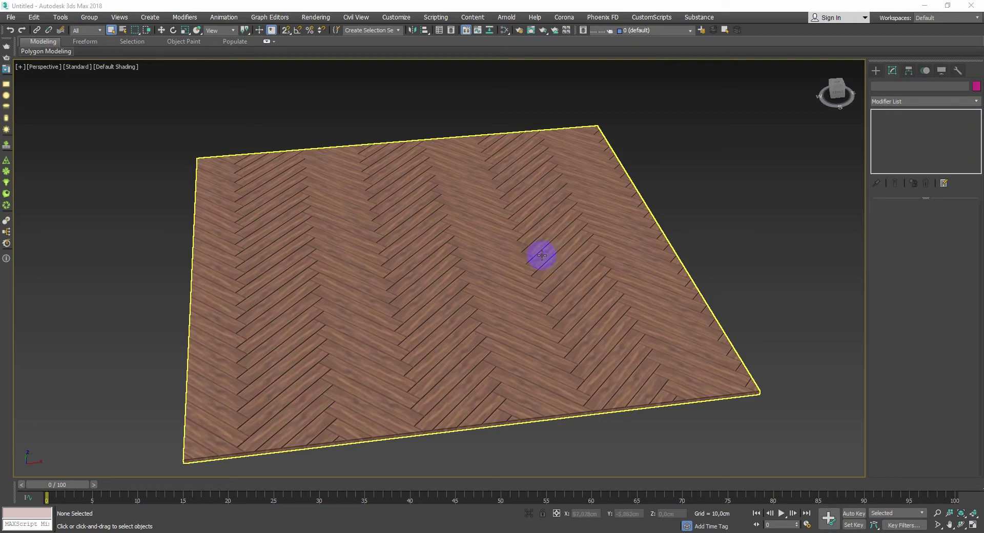
- Select the simple Floor object beneath the detailed FloorGen planks and convert it to Editable Poly, collapsing its Unwrap UVW modifier
left_click(542, 255)
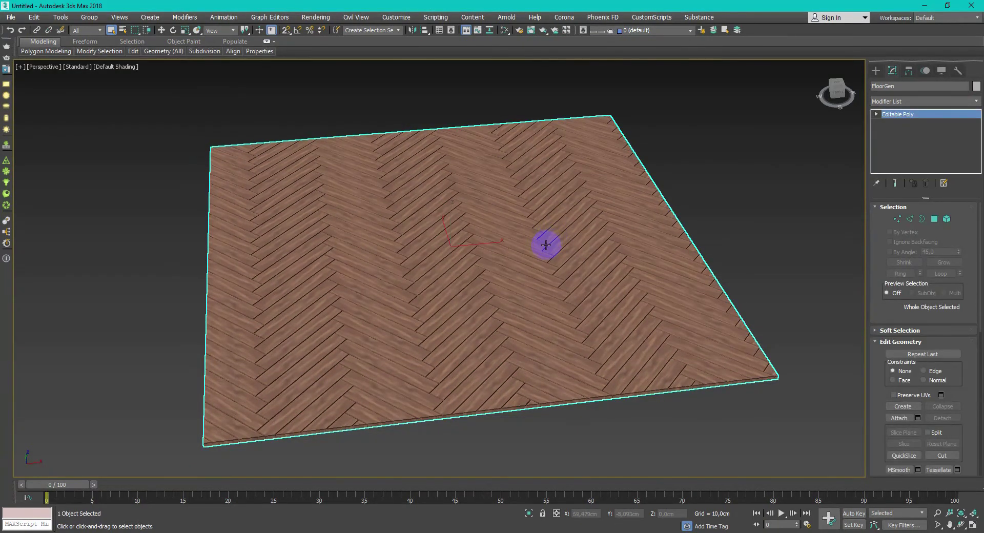
middle_click_drag(541, 270, 232, 270, "alt")
left_click(541, 235)
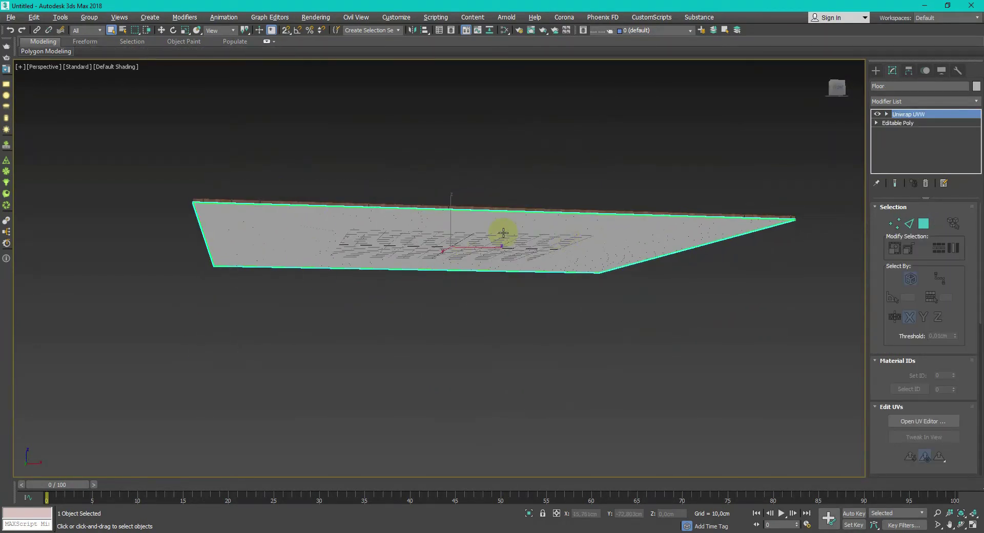
middle_click_drag(500, 233, 457, 248, "alt")
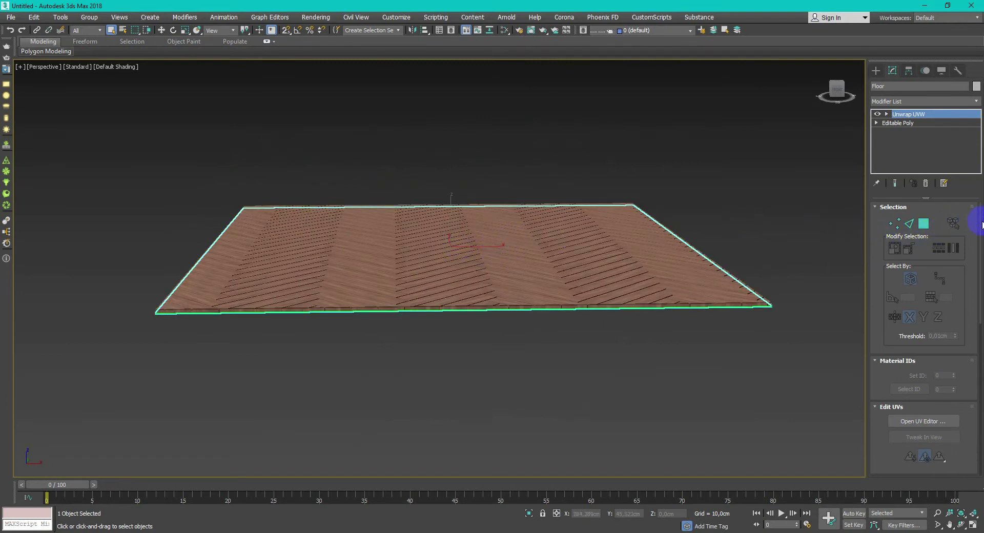
left_click_drag(981, 224, 979, 266)
left_click(935, 314)
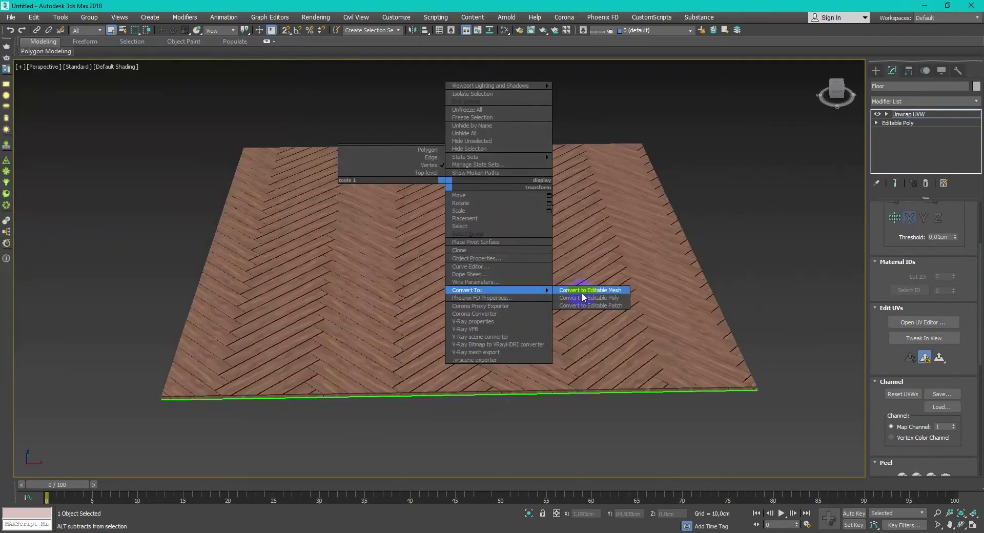
left_click(585, 297)
- Open the render settings and set the production renderer to Scanline Renderer
key("F10")
left_click(621, 131)
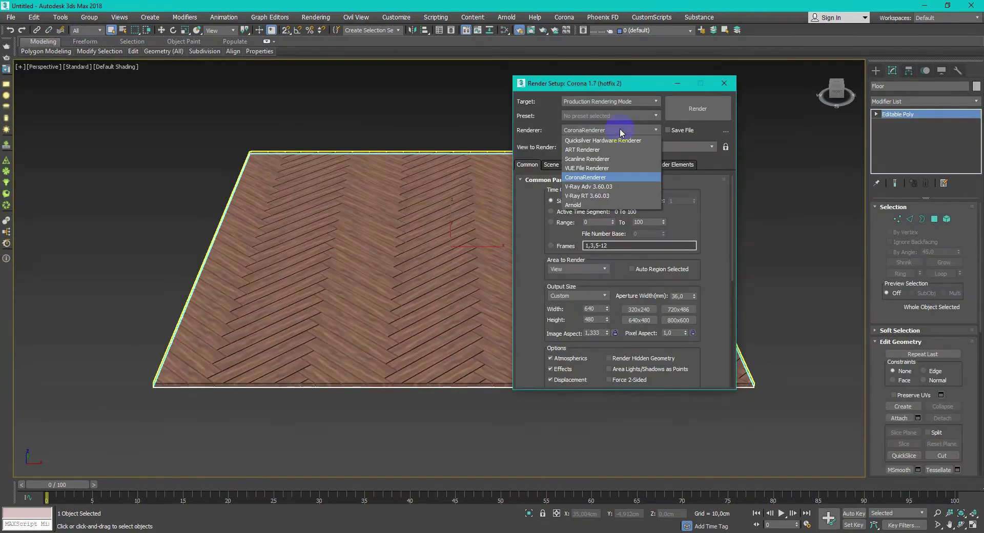
left_click(613, 158)
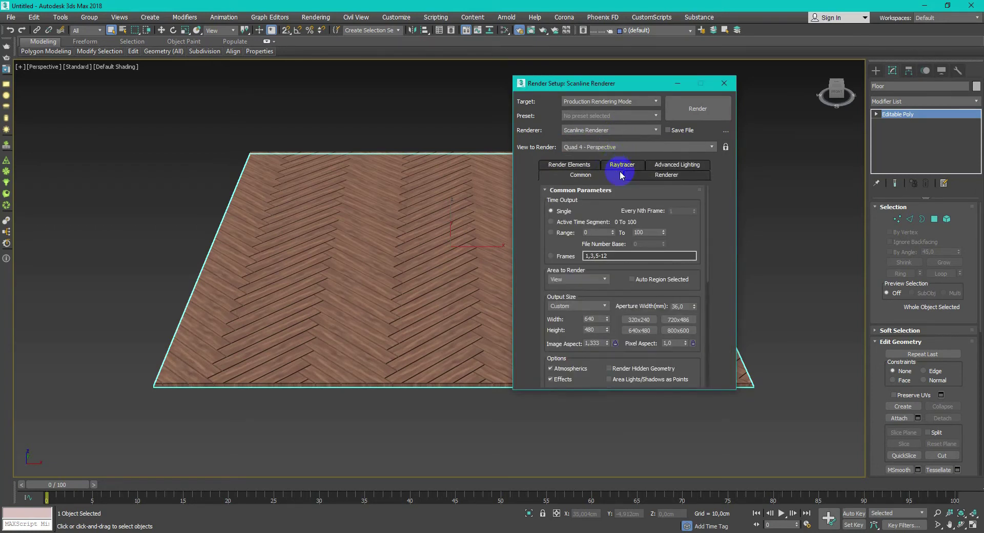
- Enable the Scanline Renderer's global supersampler, choose the Hammersley method and adjust its quality
left_click(656, 176)
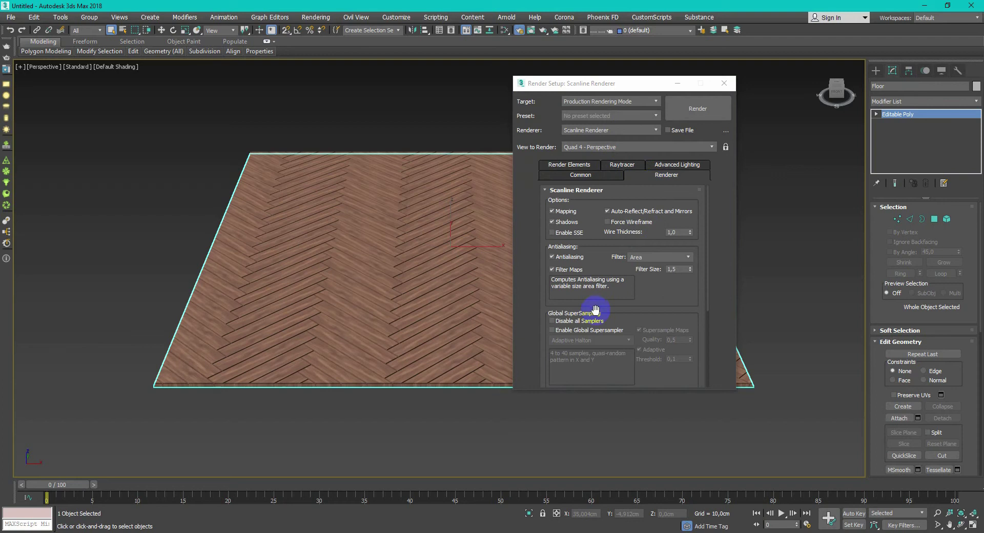
left_click(599, 331)
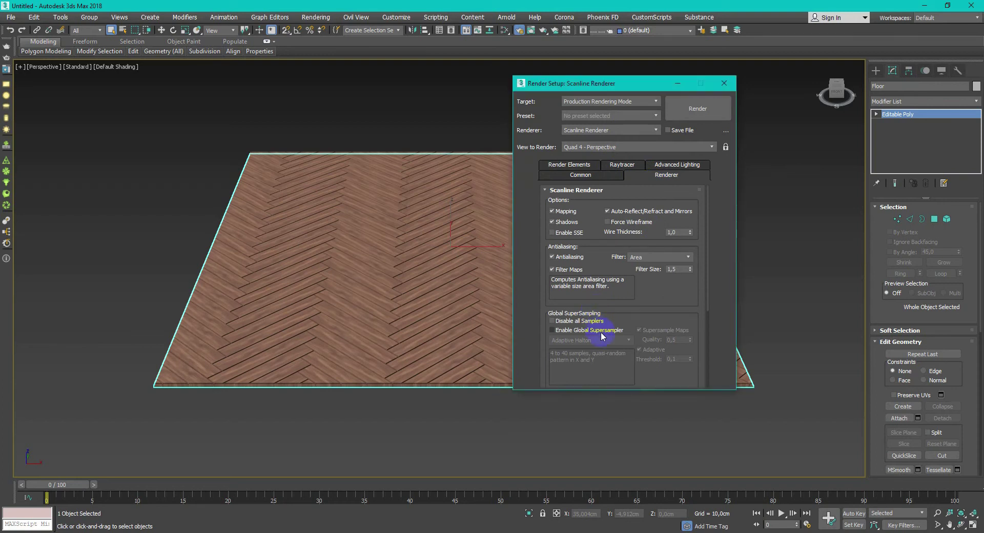
left_click(604, 334)
left_click(621, 339)
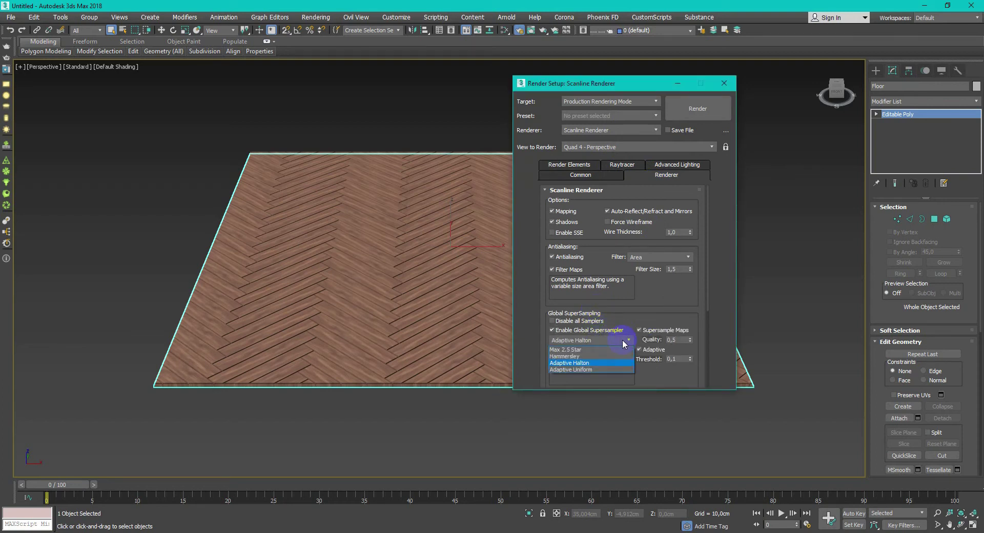
left_click(614, 356)
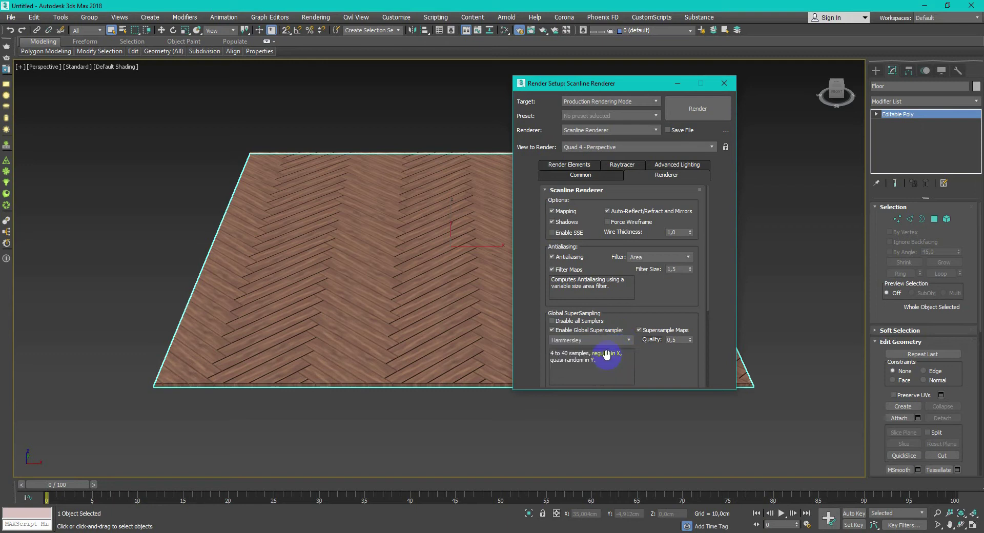
double_click(672, 340)
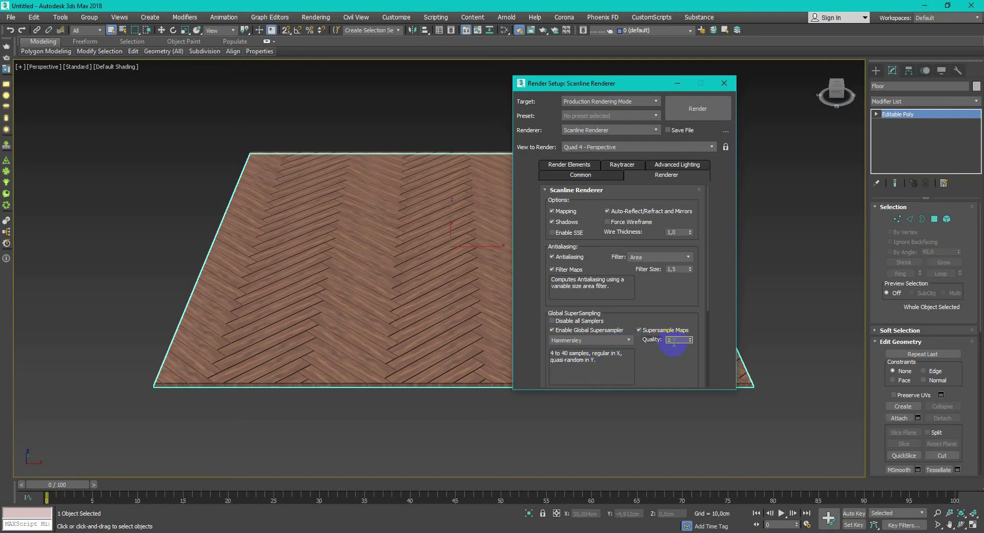
left_click_drag(662, 359, 662, 352)
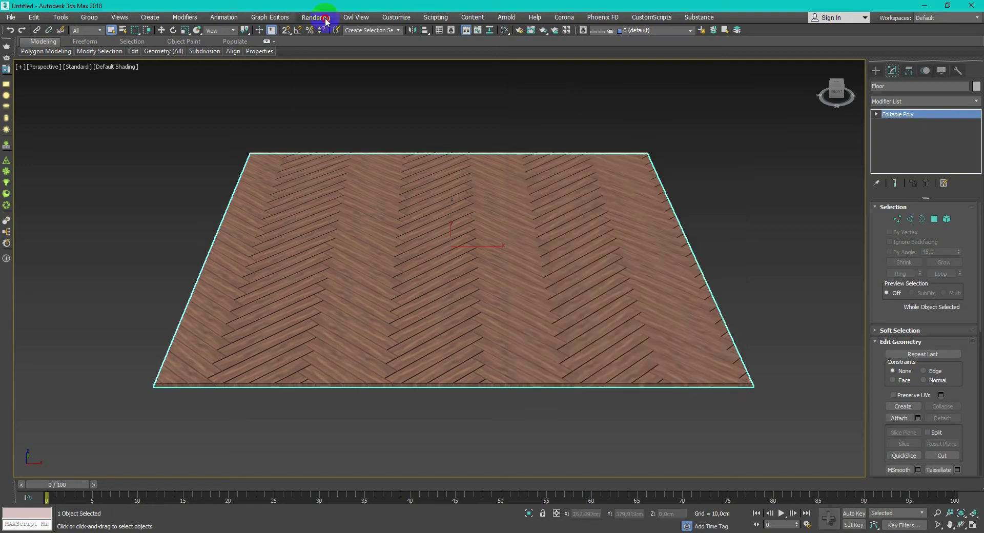
- Open Render To Texture for the Floor object, enable projection mapping and add FloorGen as the projection target
left_click(324, 20)
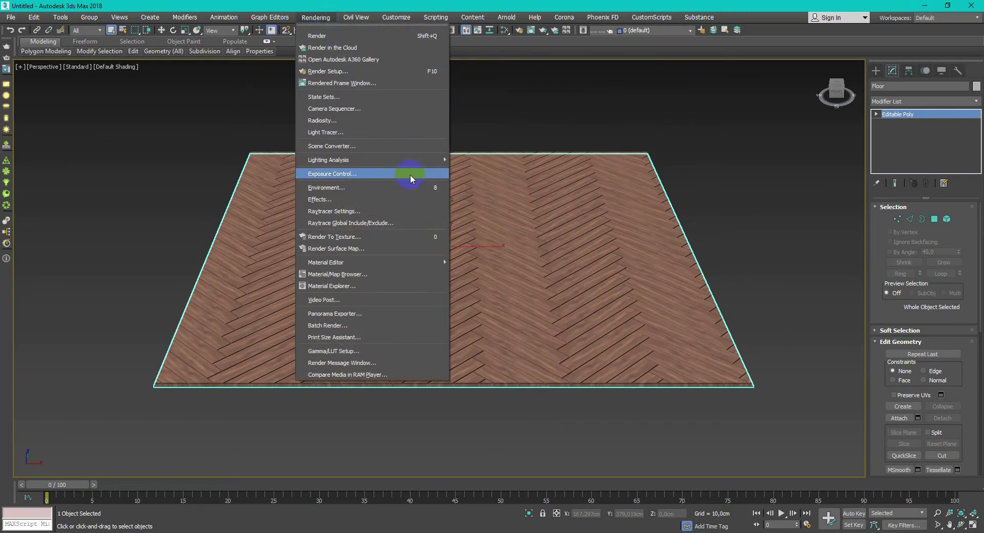
left_click(409, 235)
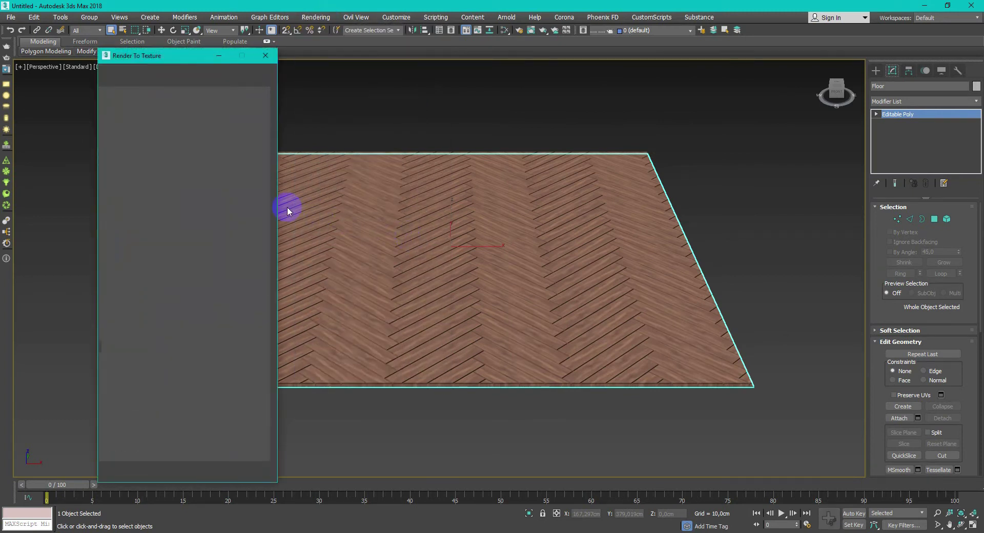
middle_click_drag(287, 207, 525, 225, "alt")
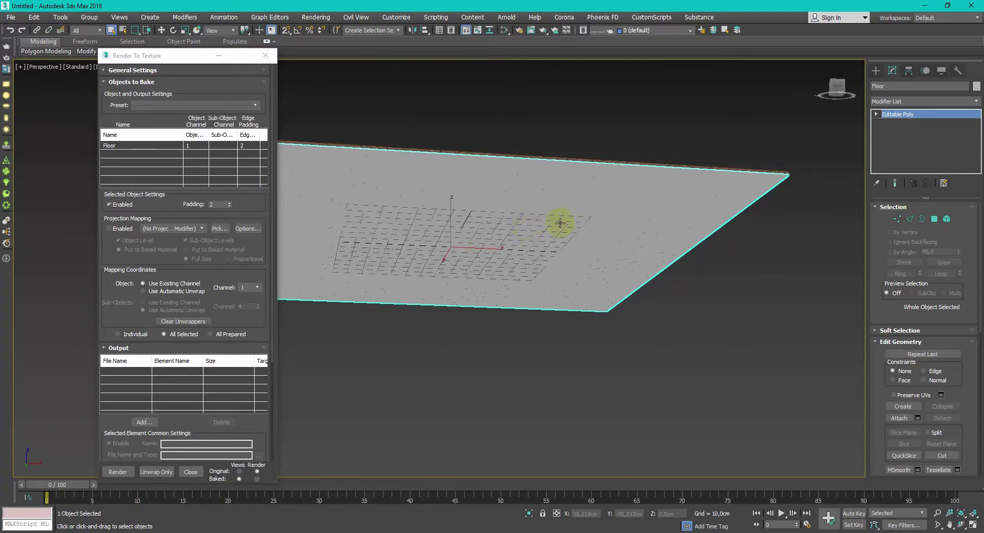
middle_click_drag(528, 190, 534, 204, "alt")
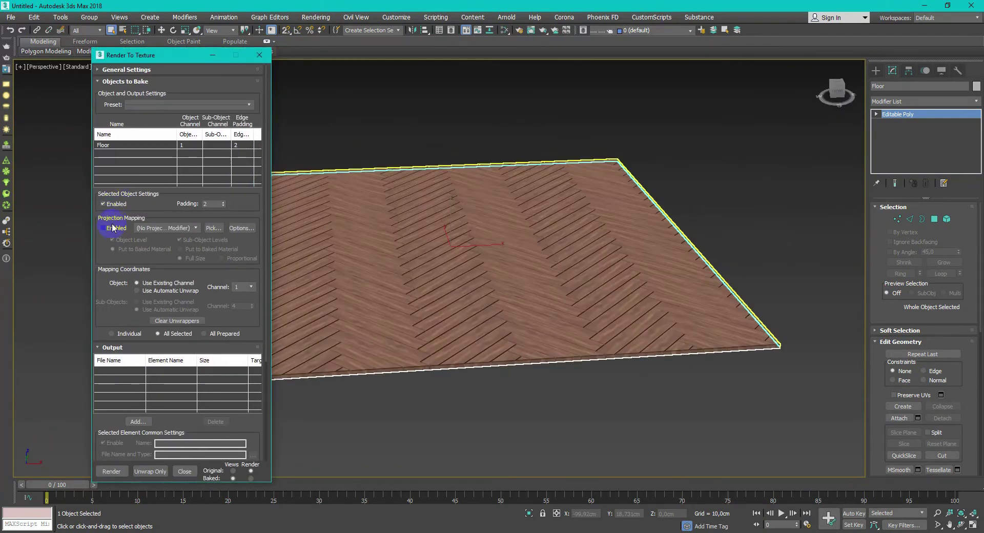
left_click(113, 228)
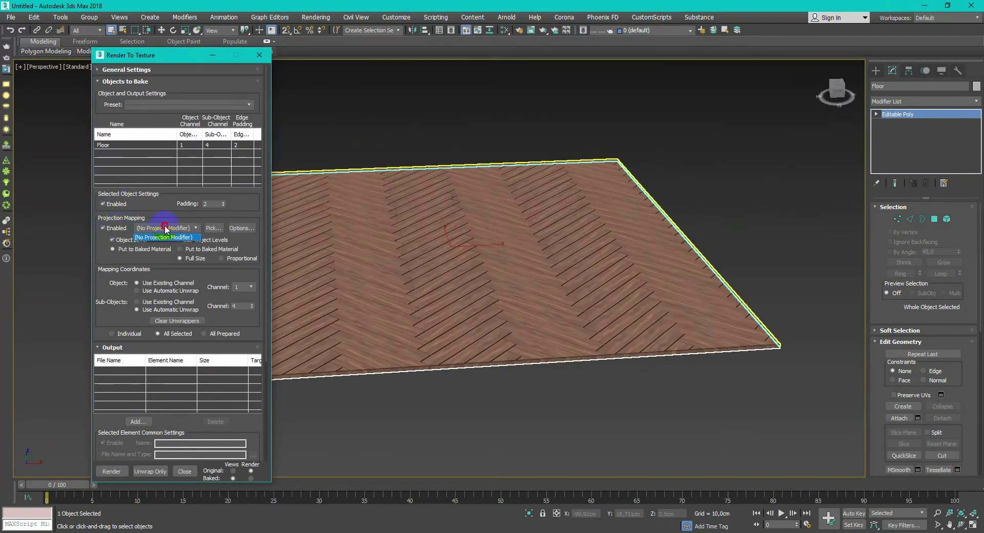
left_click(221, 229)
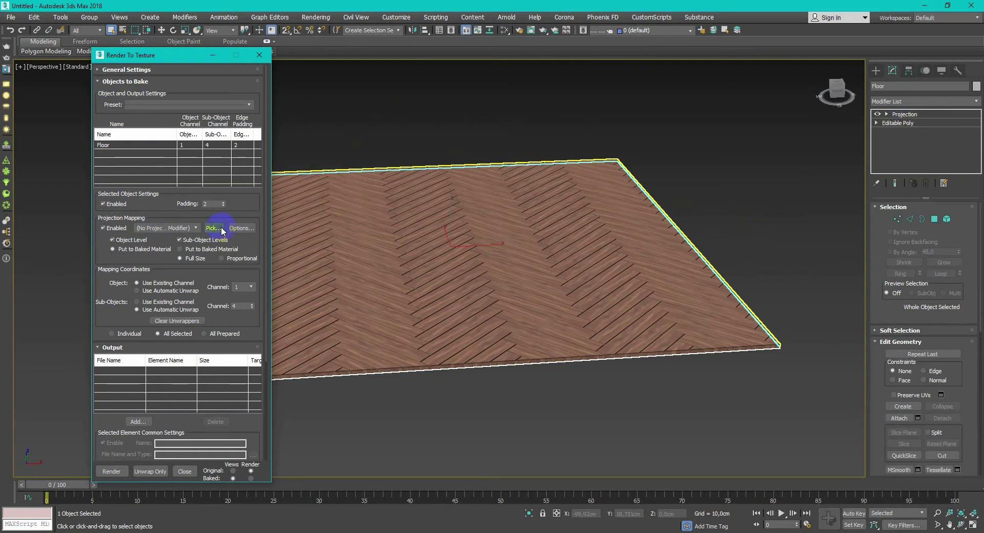
left_click(119, 72)
left_click(179, 285)
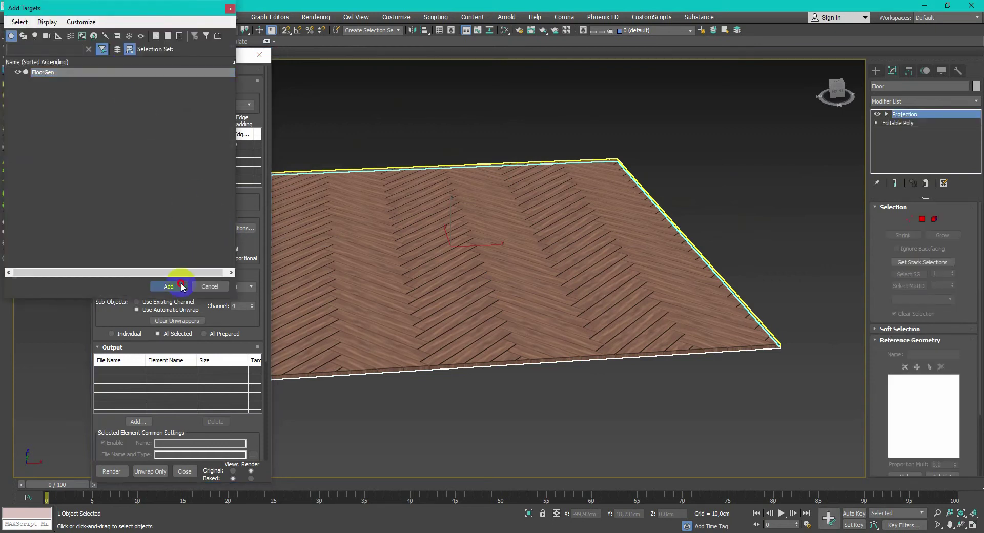
- Reset the Projection modifier's cage and turn on its shaded display
left_click_drag(975, 277, 973, 296)
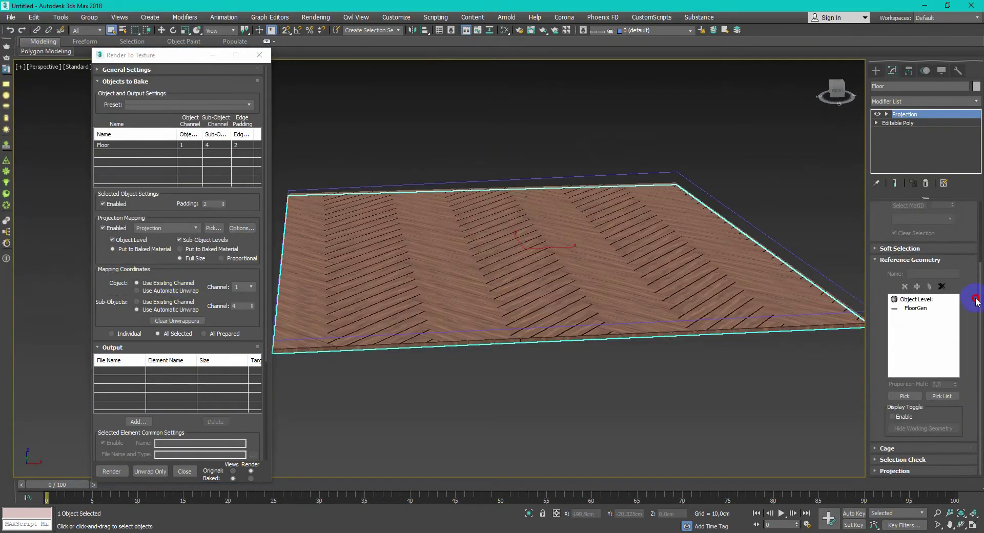
left_click(885, 448)
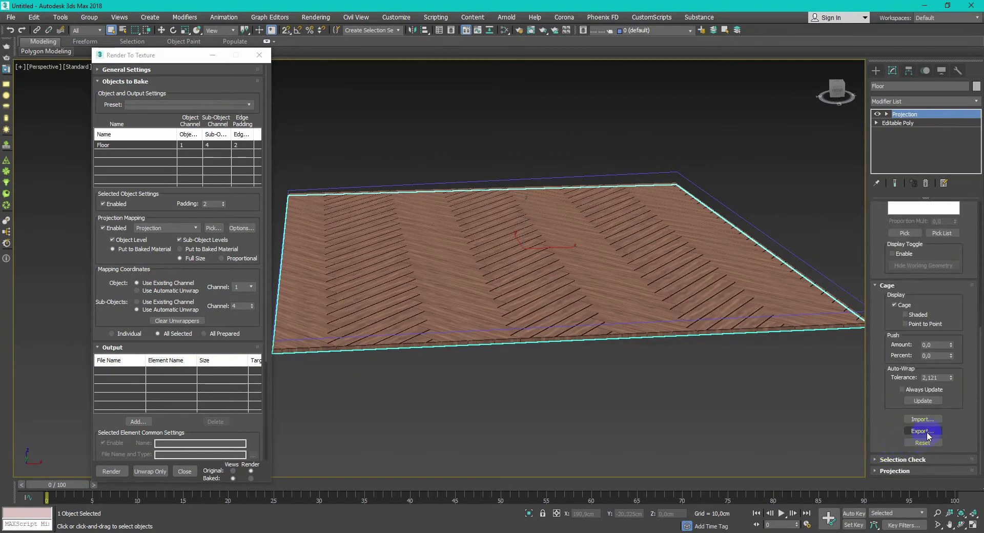
left_click(934, 447)
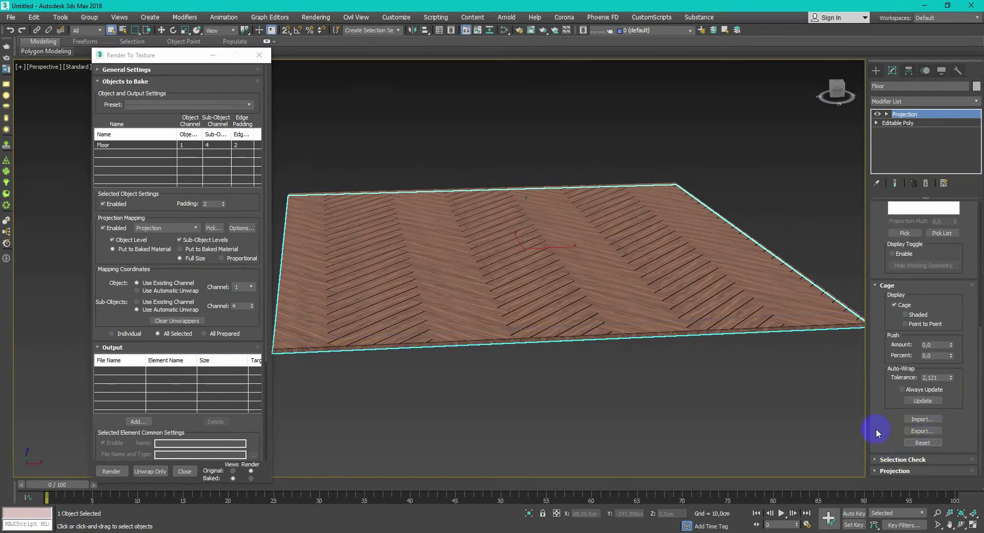
middle_click_drag(738, 362, 733, 307, "alt")
scroll(733, 308, "up", 3)
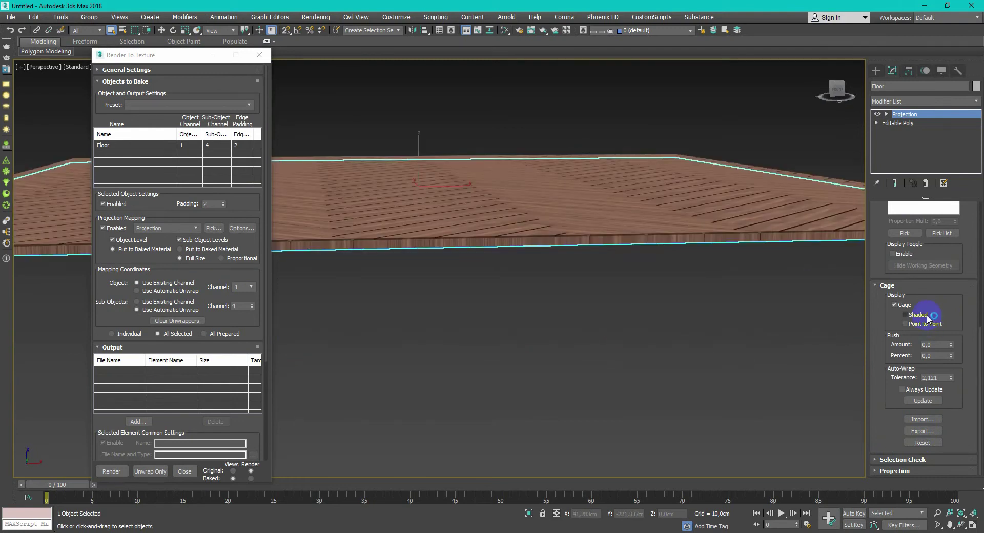
- Push the projection cage outward until it encloses the detailed planks, checking the fit in the front view
right_click(952, 342)
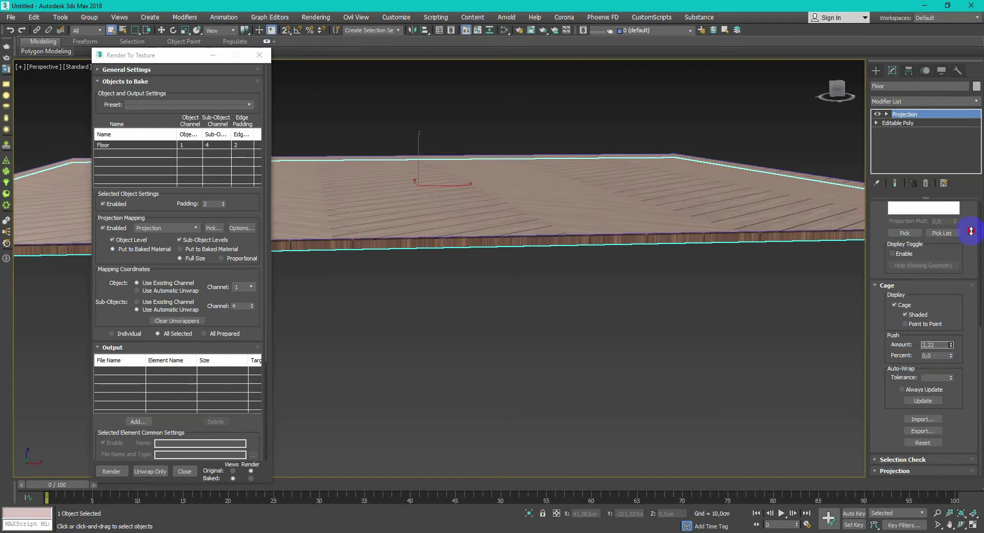
key("f")
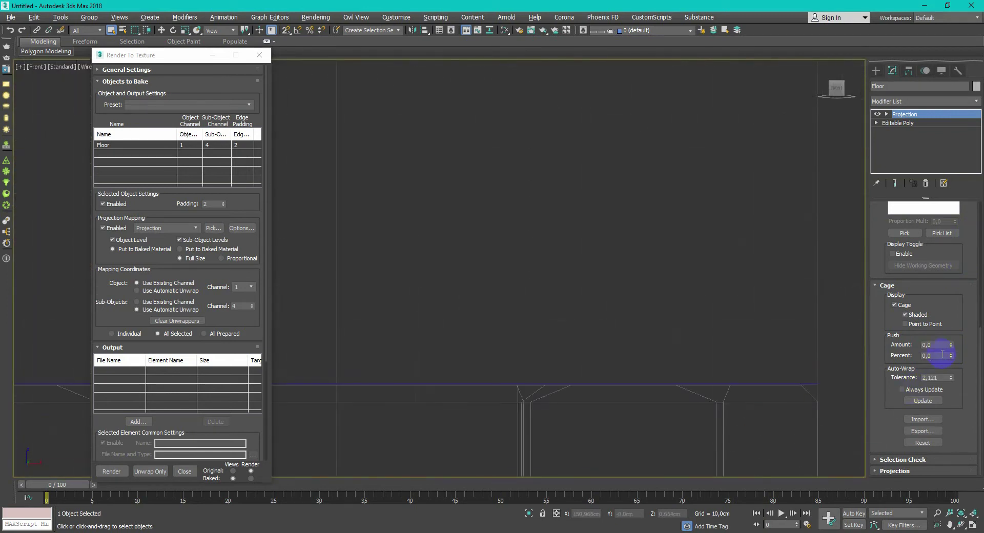
key("alt+w")
middle_click(693, 338)
key("alt+w")
middle_click_drag(774, 211, 801, 250, "alt")
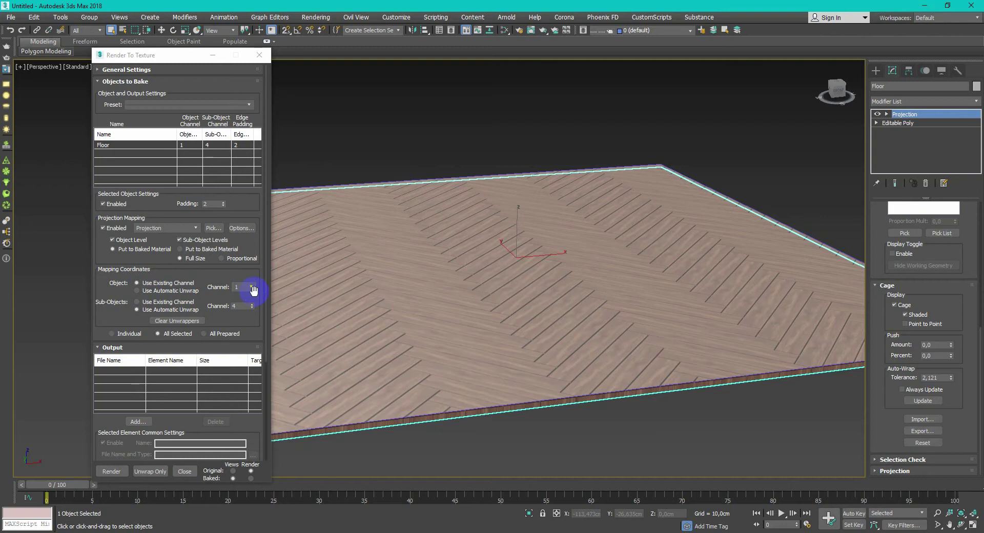
- Add a NormalsMap element to the Floor object's texture output
left_click(138, 421)
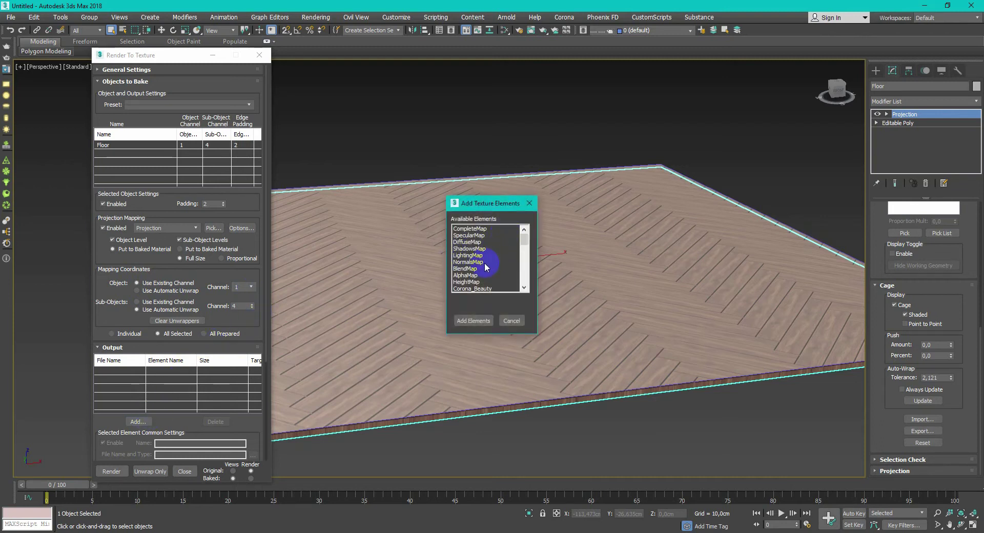
left_click(481, 262)
left_click(474, 321)
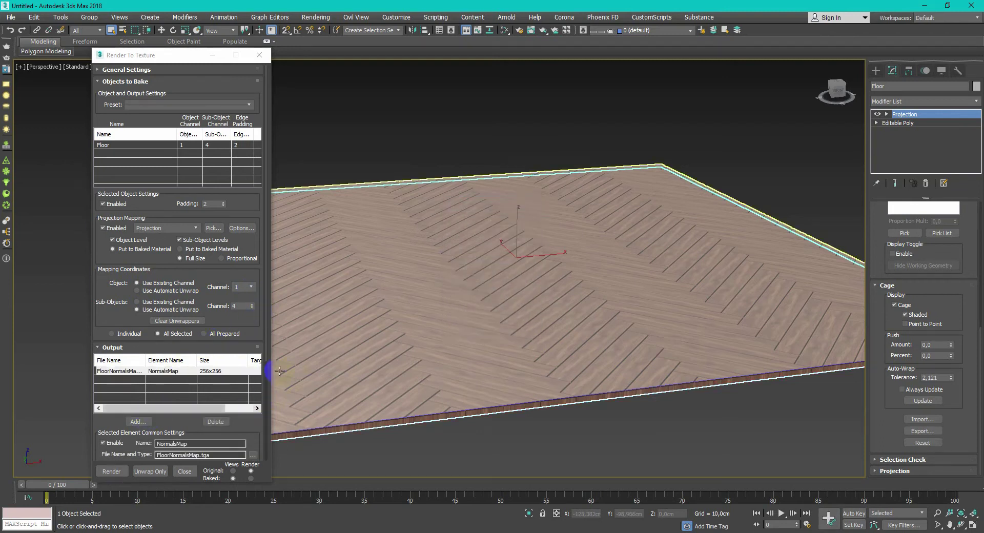
- Set the NormalsMap output file to FloorNormalsMap.tga in the Tex folder, saved as a Targa image
scroll(264, 271, "down", 5)
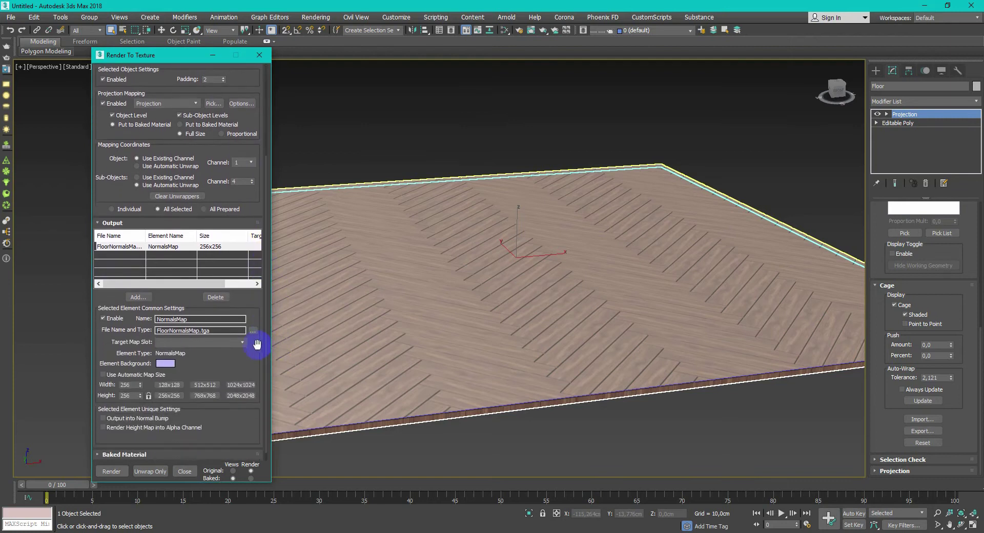
left_click(252, 331)
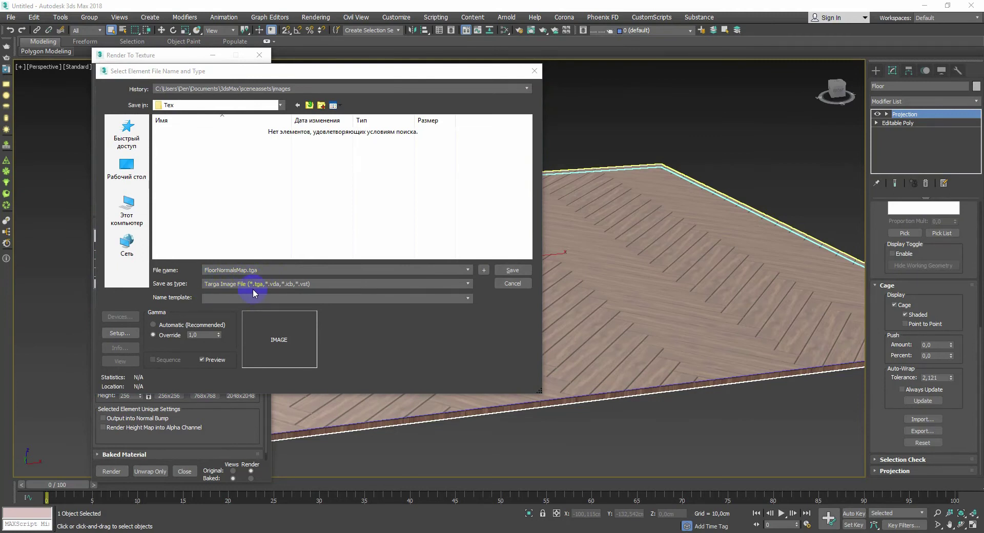
key("Return")
left_click(270, 187)
left_click(402, 285)
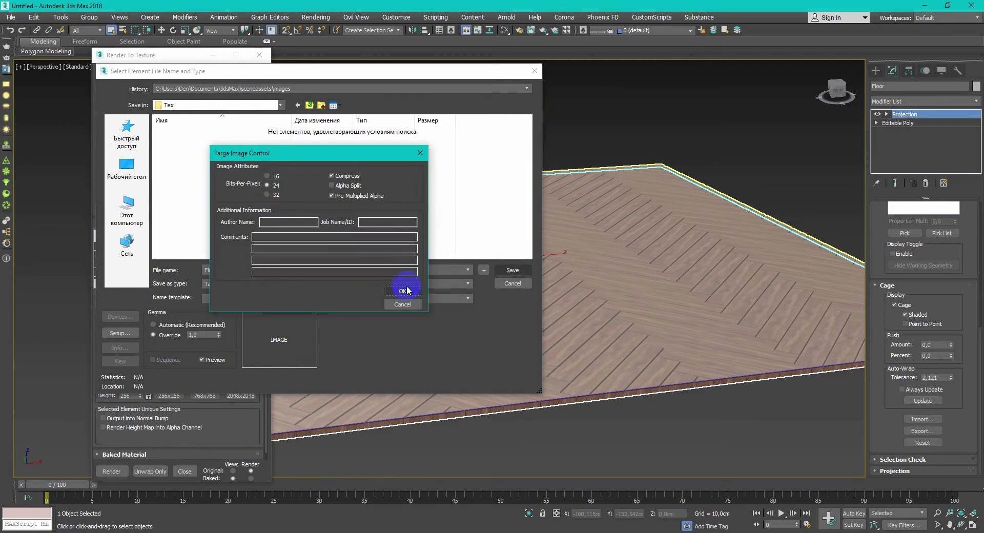
- Set the normals map size to 4096 x 4096 and render it without specifying a target map slot
left_click(237, 396)
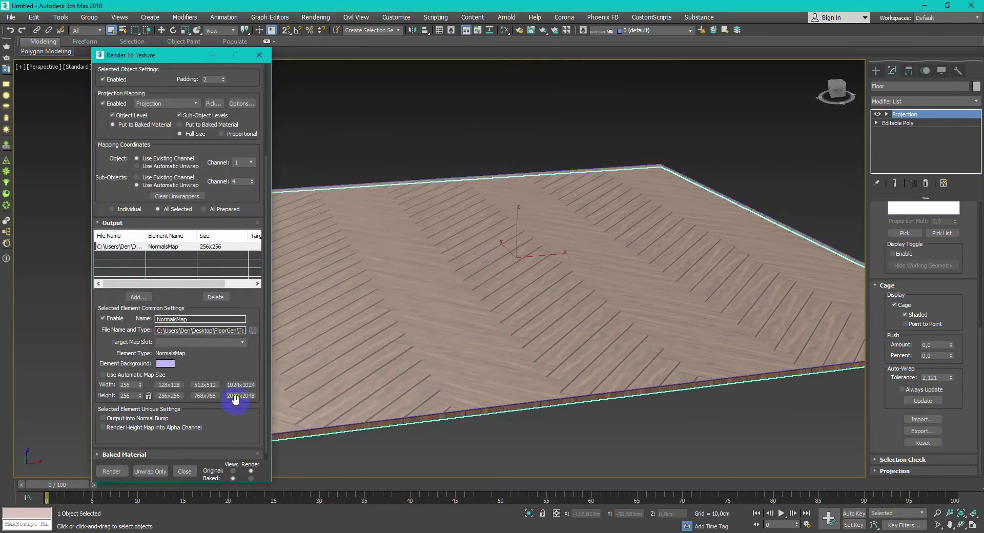
double_click(137, 384)
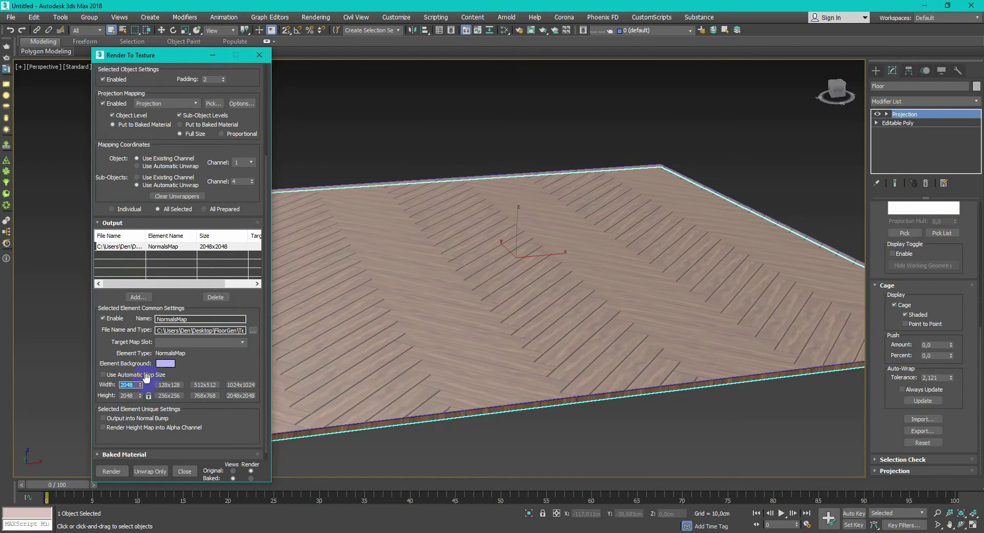
type("4096")
key("Return")
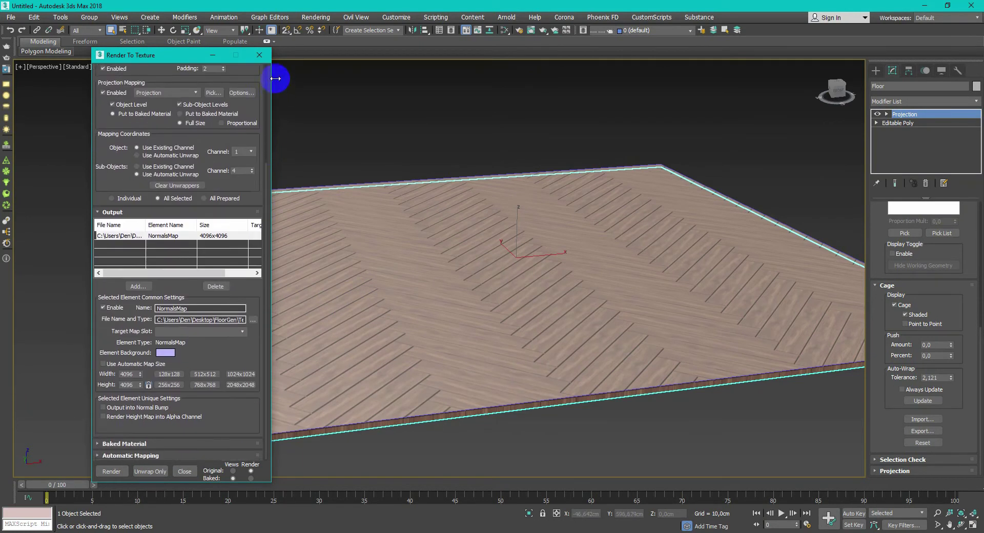
left_click(112, 471)
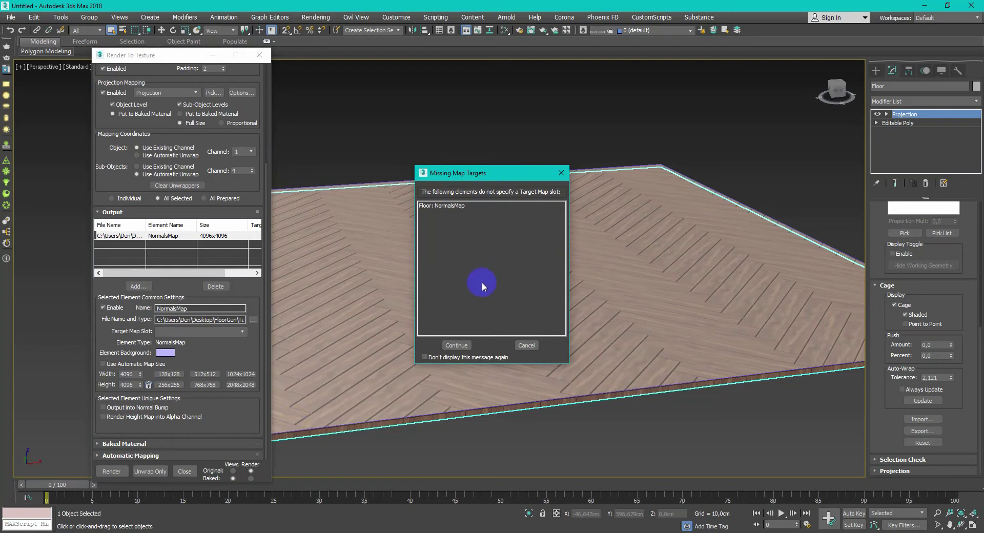
left_click(456, 346)
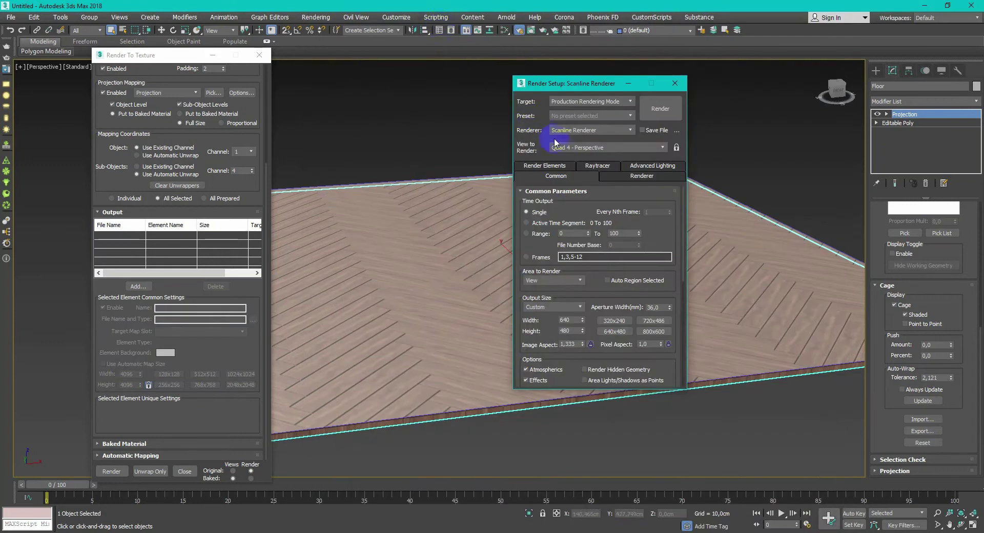
- Switch the renderer to CoronaRenderer and open its scene noise level limit for editing
left_click(589, 129)
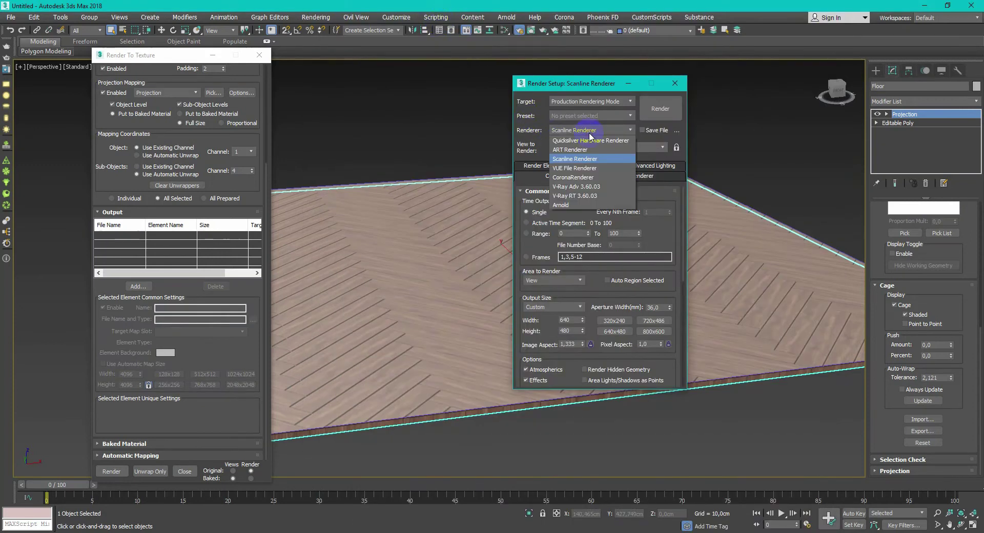
left_click(573, 178)
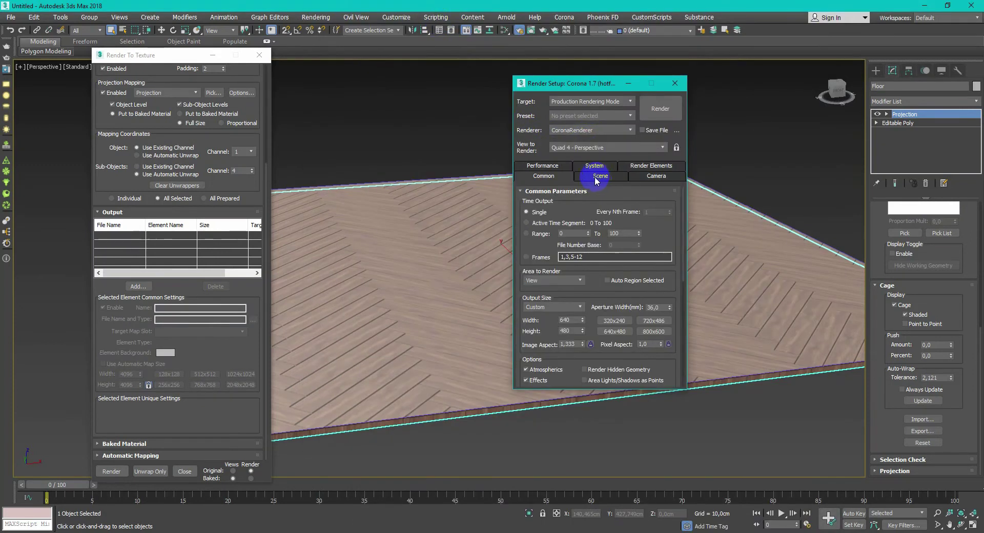
left_click(591, 178)
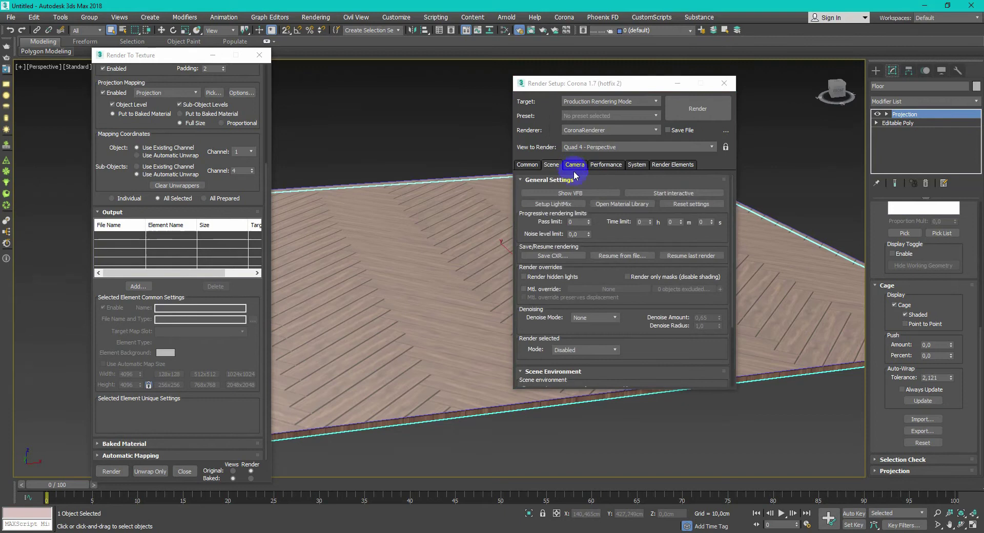
left_click(577, 234)
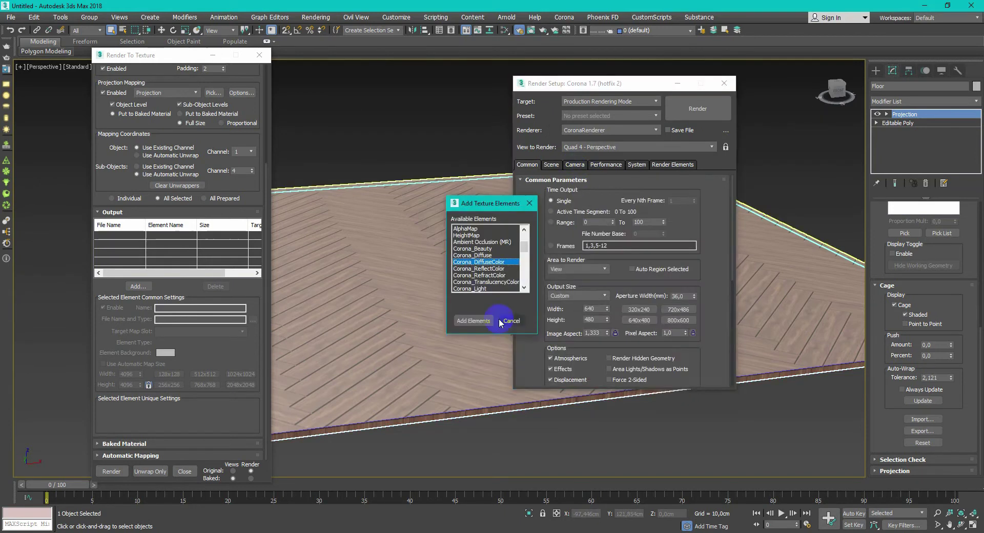
- Add a Corona_DiffuseColor element to the Floor object's texture output and disable its projection mapping
left_click(501, 322)
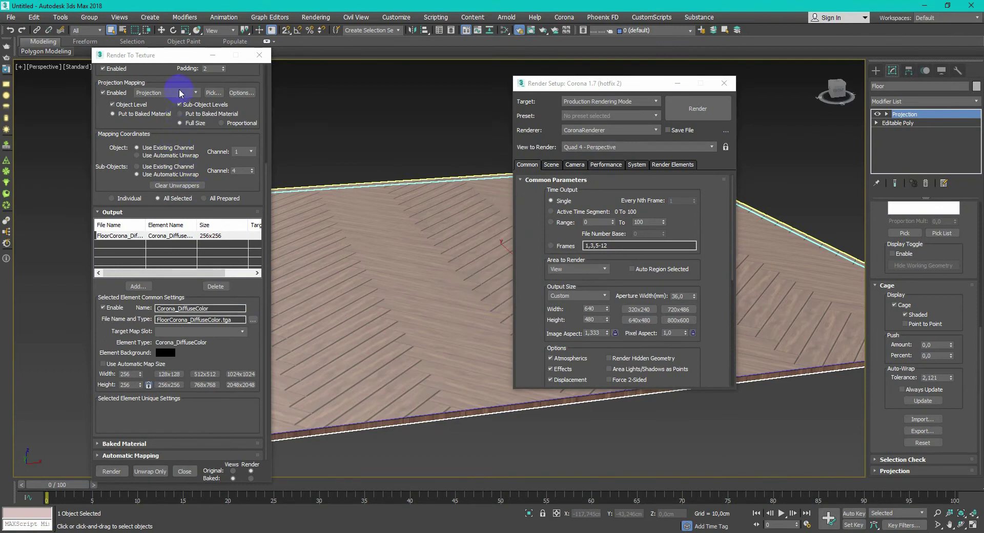
left_click(103, 93)
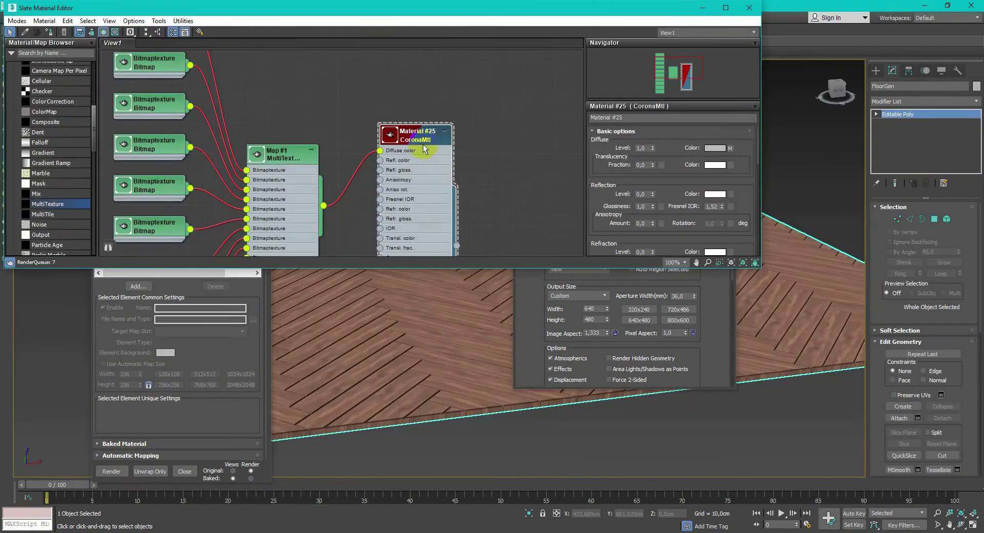
- Add a 4096 x 4096 Corona_DiffuseColor element to FloorGen, with FloorGenCorona_DiffuseColor.png in the Tex folder as its output file
left_click_drag(425, 147, 483, 169)
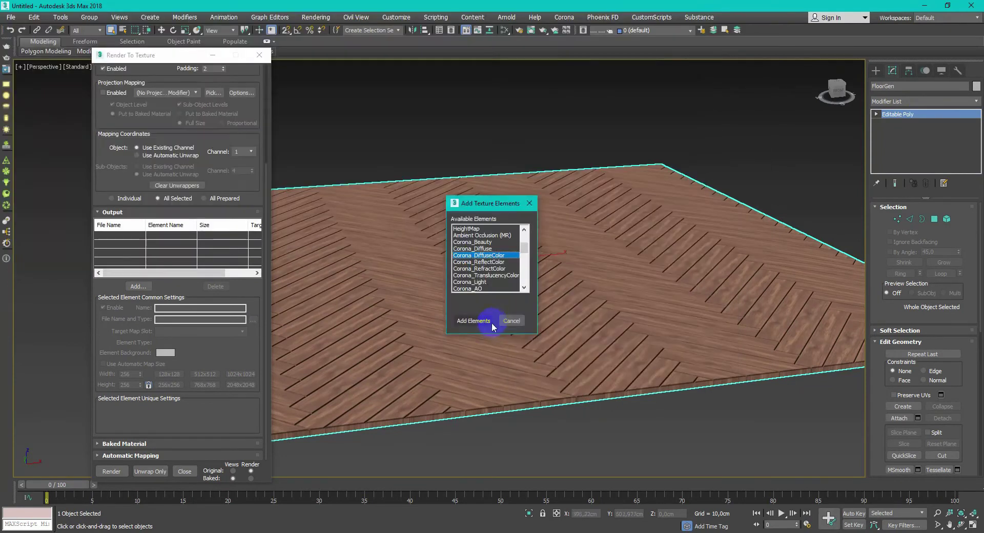
left_click(494, 327)
left_click(253, 320)
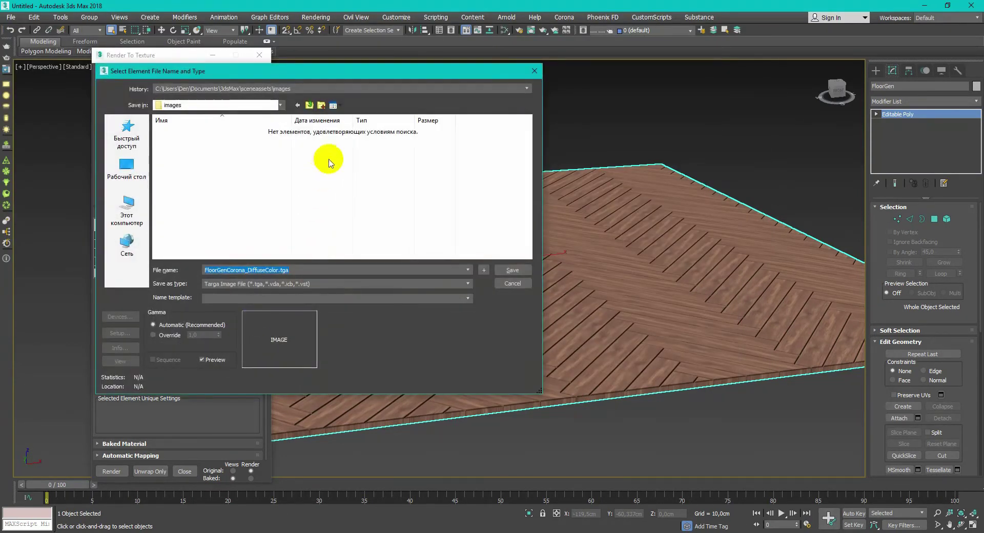
left_click(350, 90)
left_click(358, 104)
left_click(456, 284)
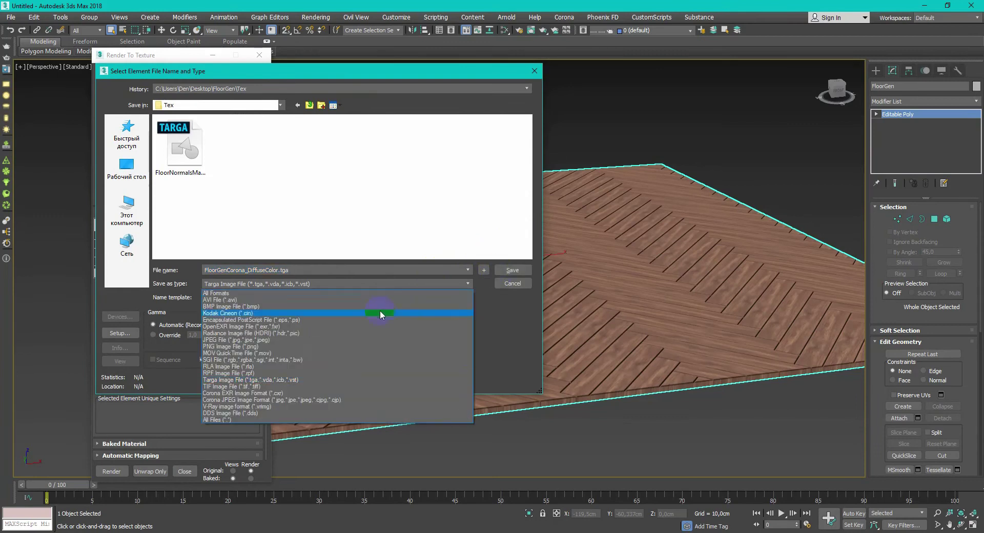
left_click(309, 349)
key("Return")
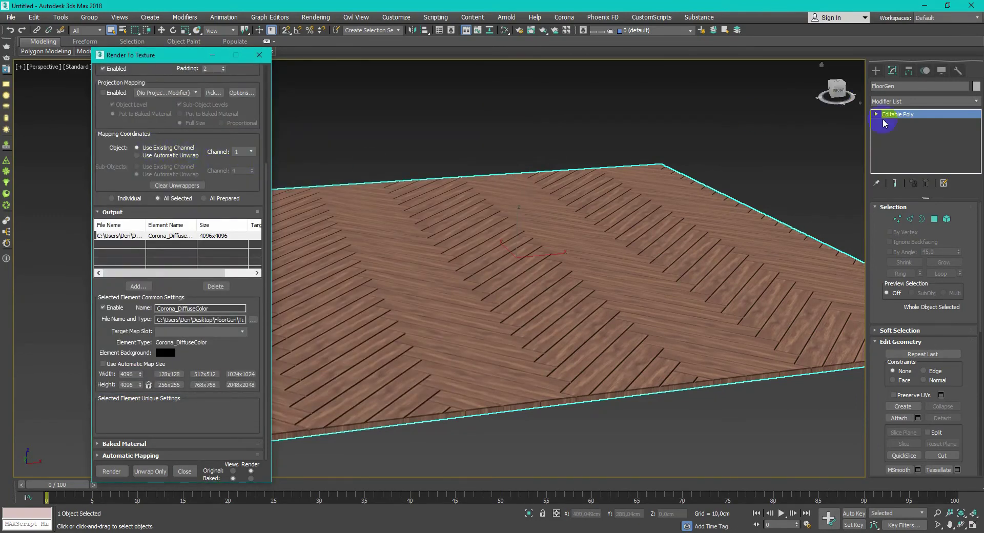
- Apply an Unwrap UVW modifier to FloorGen and inspect its map channel 1 layout in the UV editor
left_click(926, 101)
scroll(910, 358, "down", 20)
left_click(916, 384)
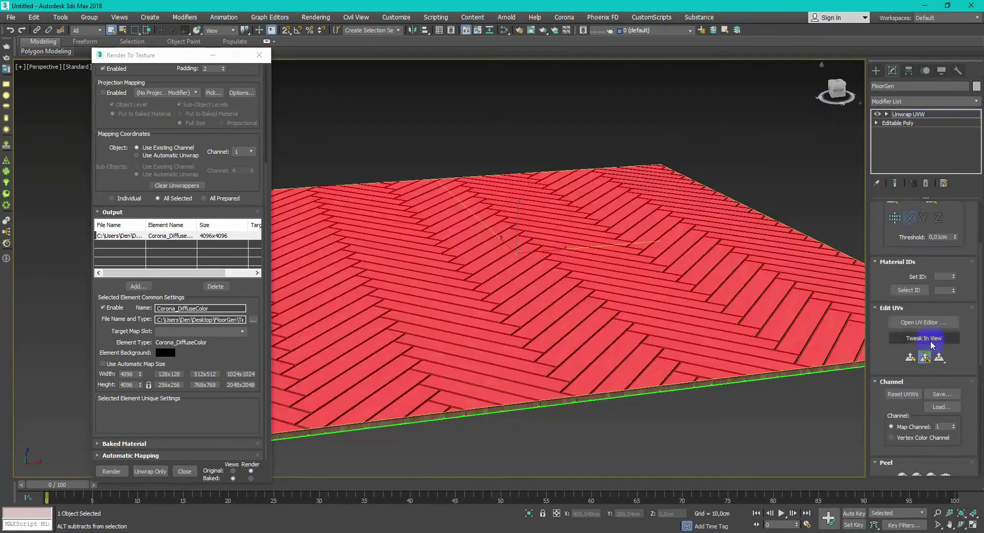
left_click(922, 323)
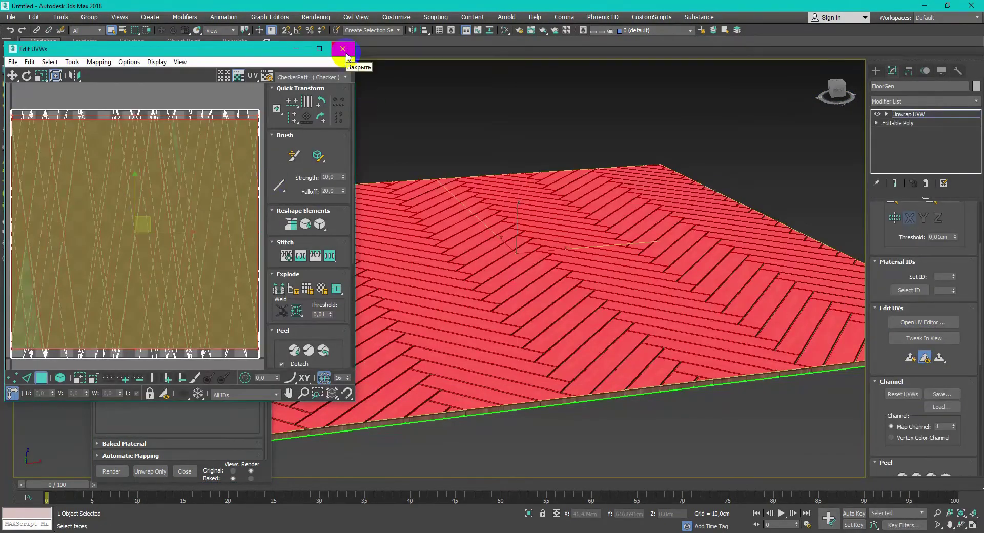
left_click(343, 49)
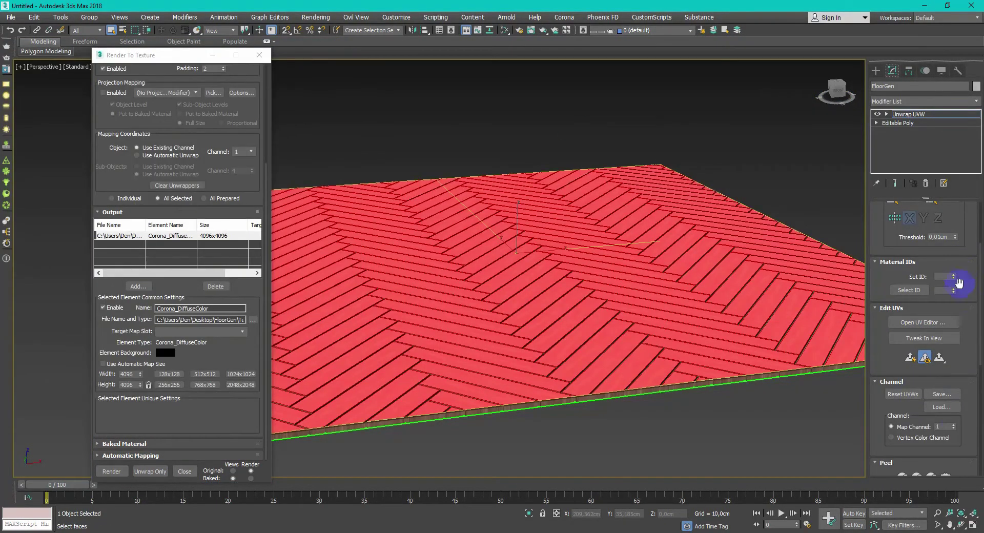
- Switch the Unwrap UVW modifier to map channel 2 and inspect the plank layout in the UV editor
left_click(954, 425)
left_click(440, 309)
left_click(929, 323)
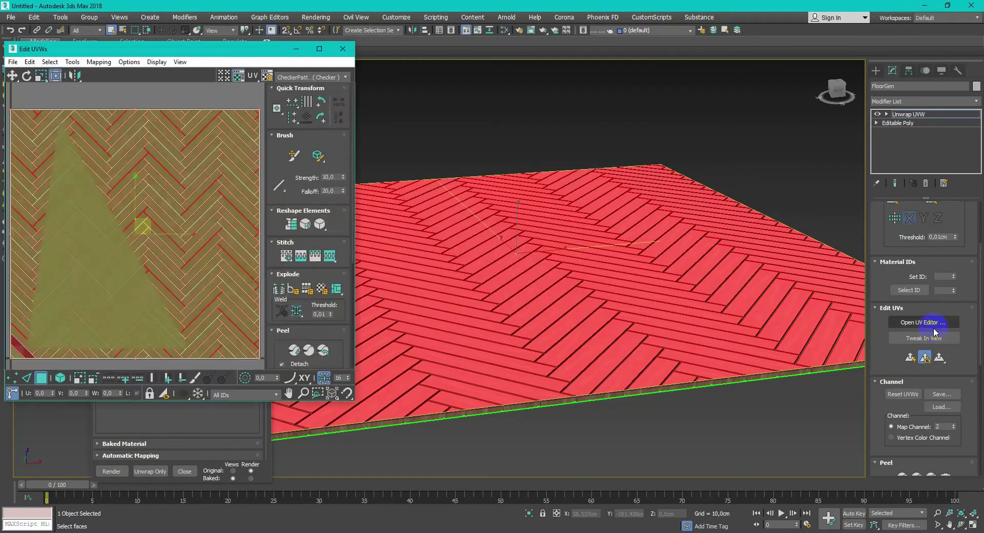
scroll(137, 246, "up", 5)
scroll(136, 248, "down", 7)
left_click(207, 134)
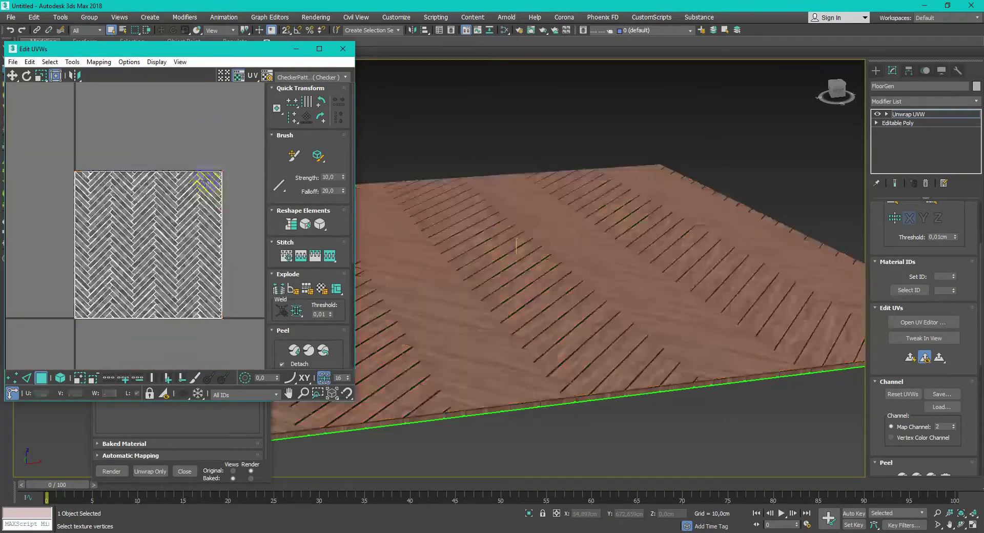
scroll(205, 182, "up", 3)
left_click(343, 49)
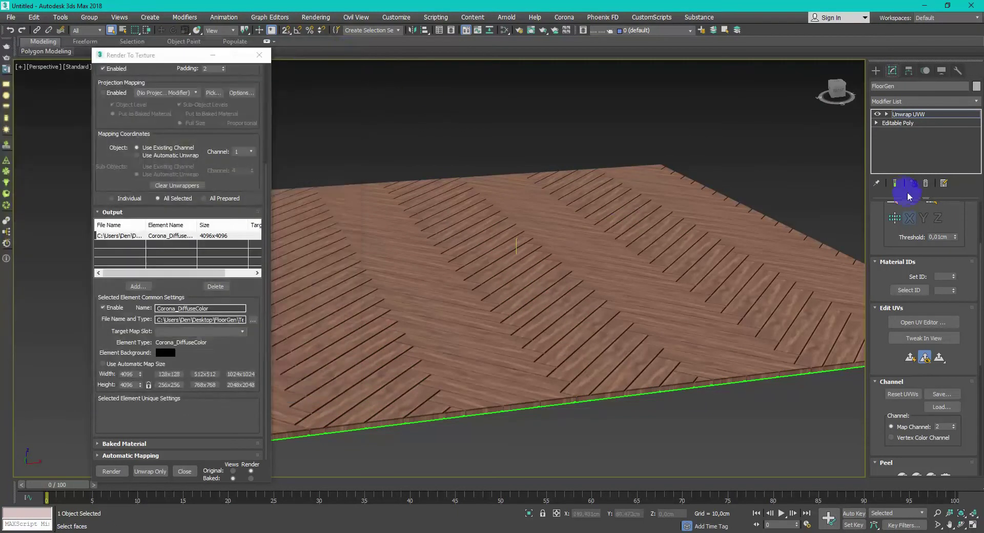
- Convert FloorGen back to an Editable Poly, collapsing the Unwrap UVW modifier
right_click(599, 275)
mouse_move(691, 402)
left_click(740, 385)
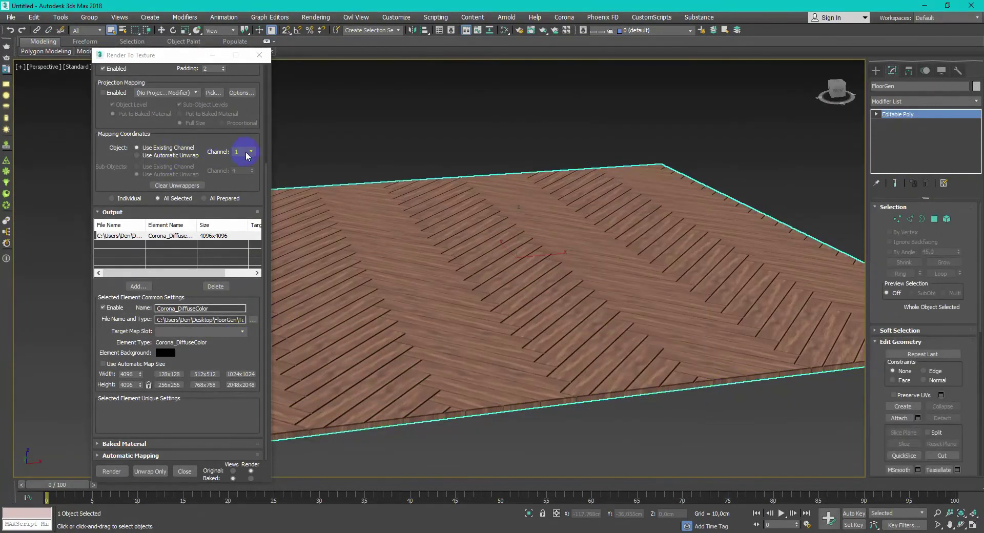
- Reopen the Render To Texture dialog to refresh FloorGen's mapping channel choices and enlarge its window
left_click(247, 154)
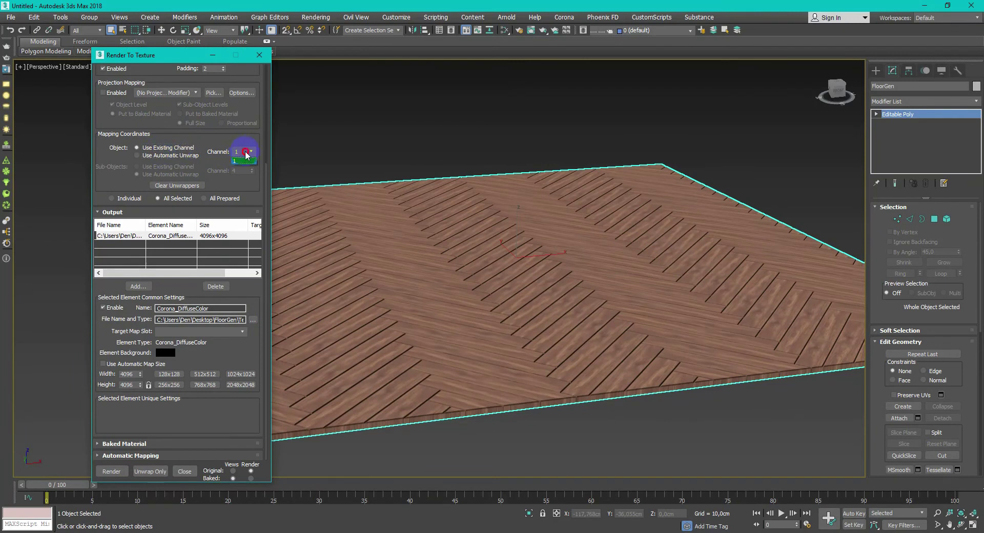
left_click(245, 161)
scroll(244, 161, "up", 5)
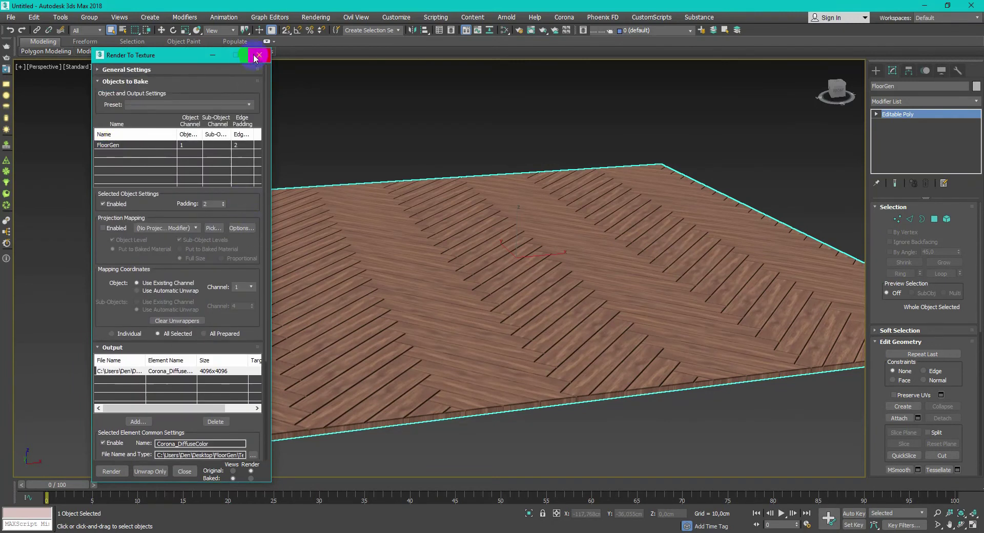
left_click(259, 55)
key("0")
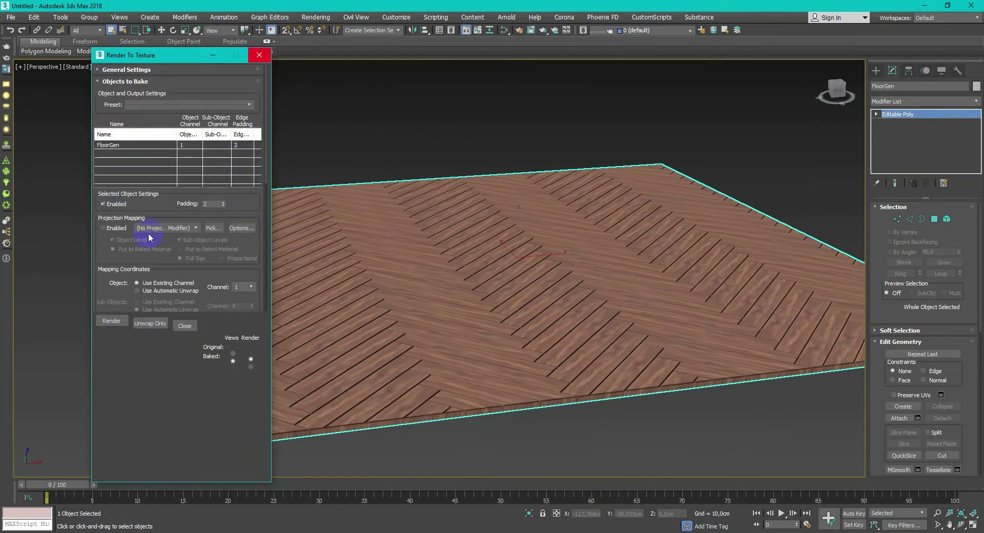
left_click(146, 327)
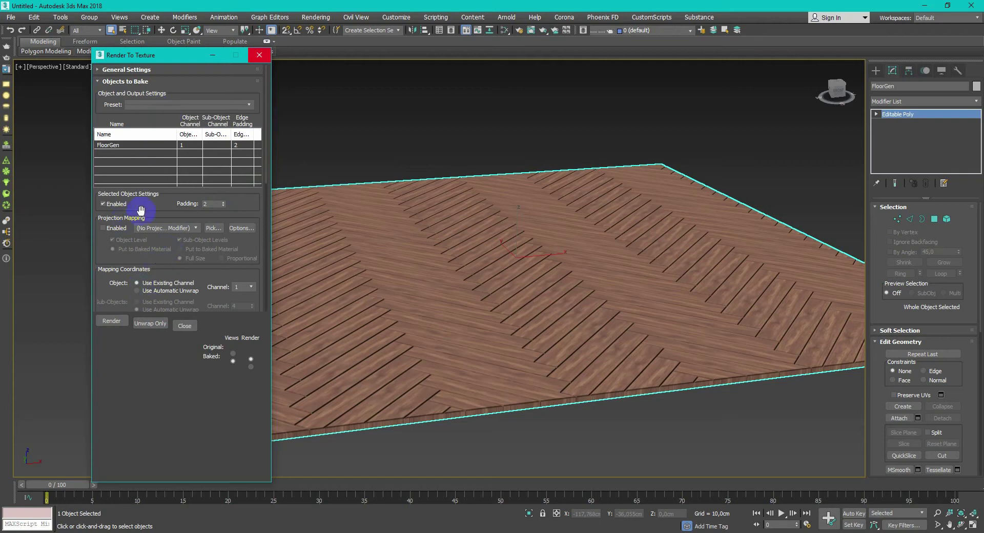
left_click_drag(266, 141, 264, 269)
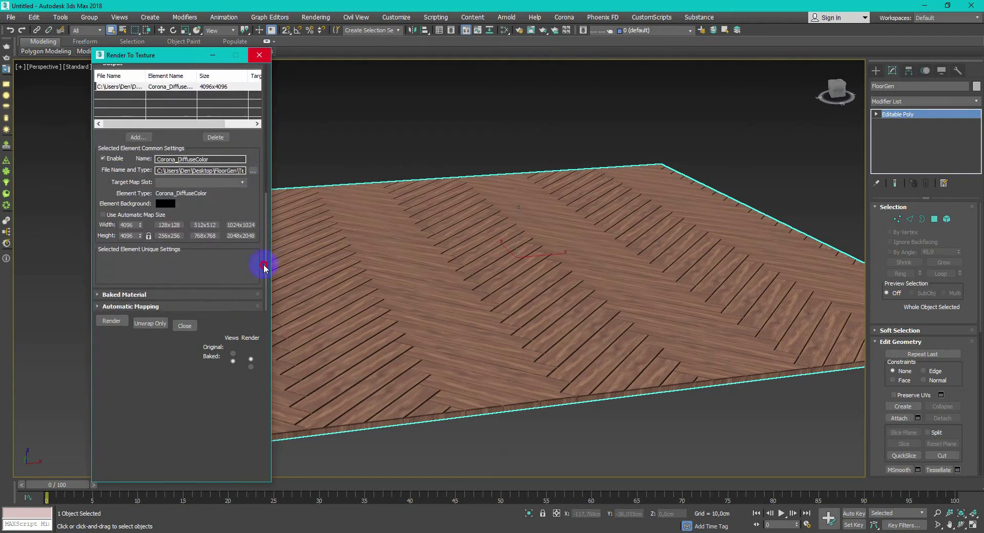
left_click_drag(268, 481, 254, 510)
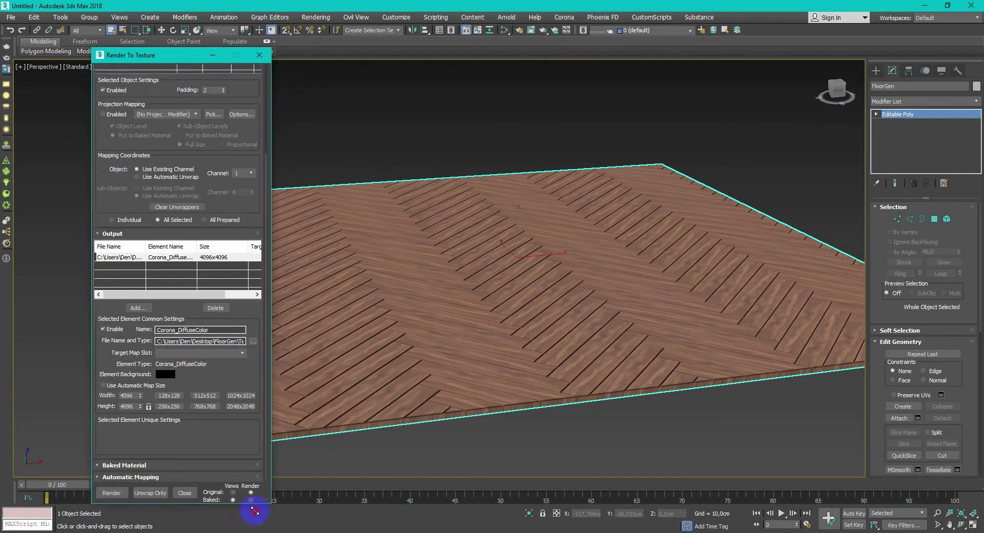
- Set FloorGen's object mapping channel to 2 and render the Corona_DiffuseColor map
left_click(243, 180)
left_click(243, 195)
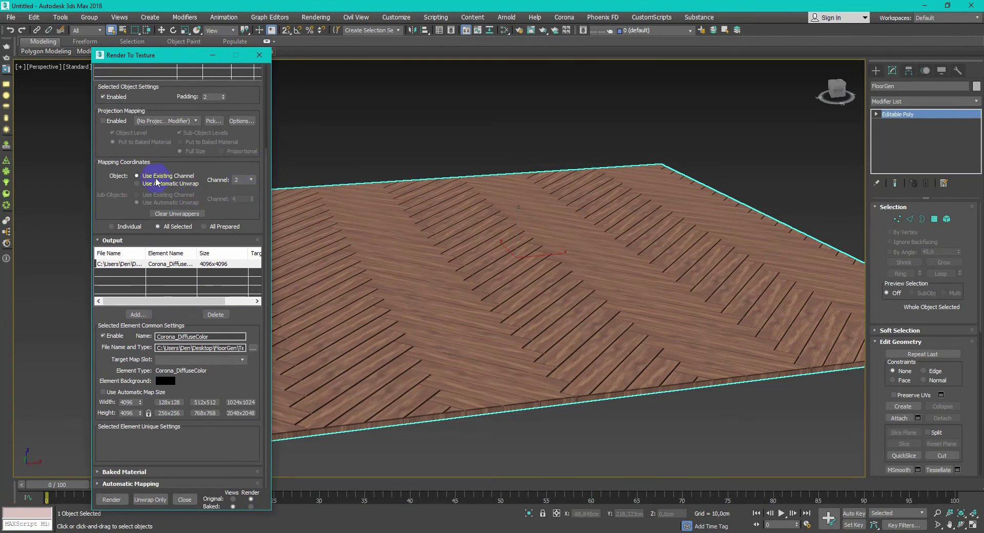
left_click_drag(266, 160, 267, 141)
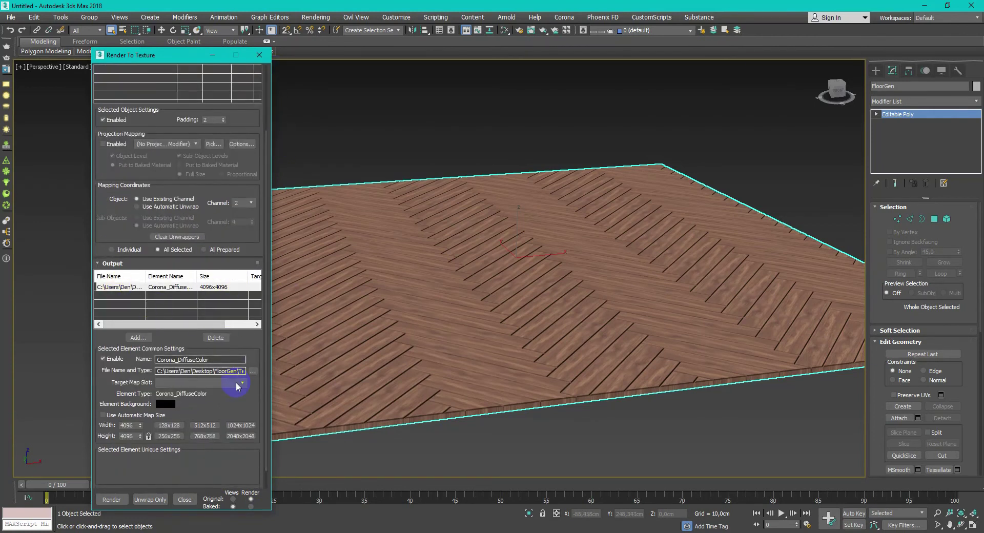
left_click_drag(262, 303, 264, 241)
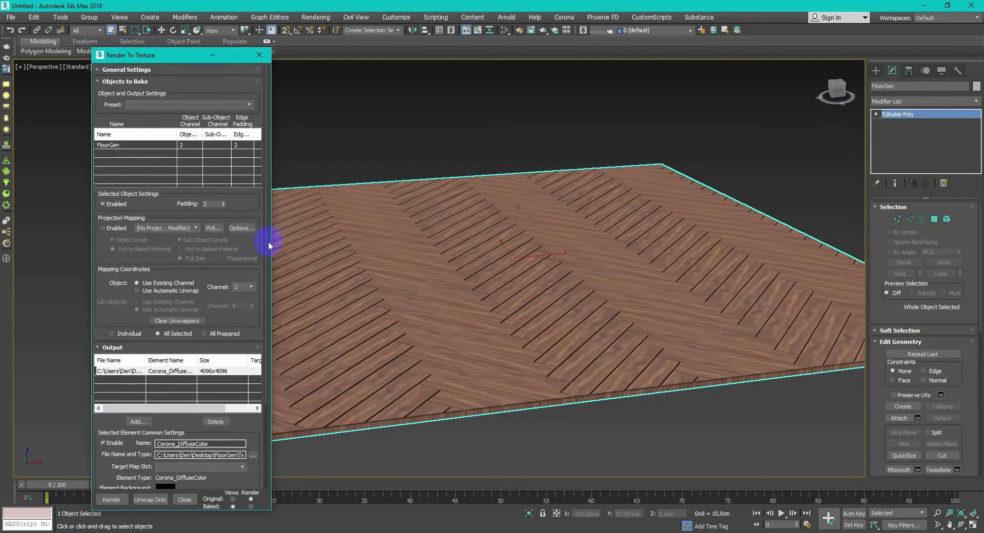
left_click(112, 500)
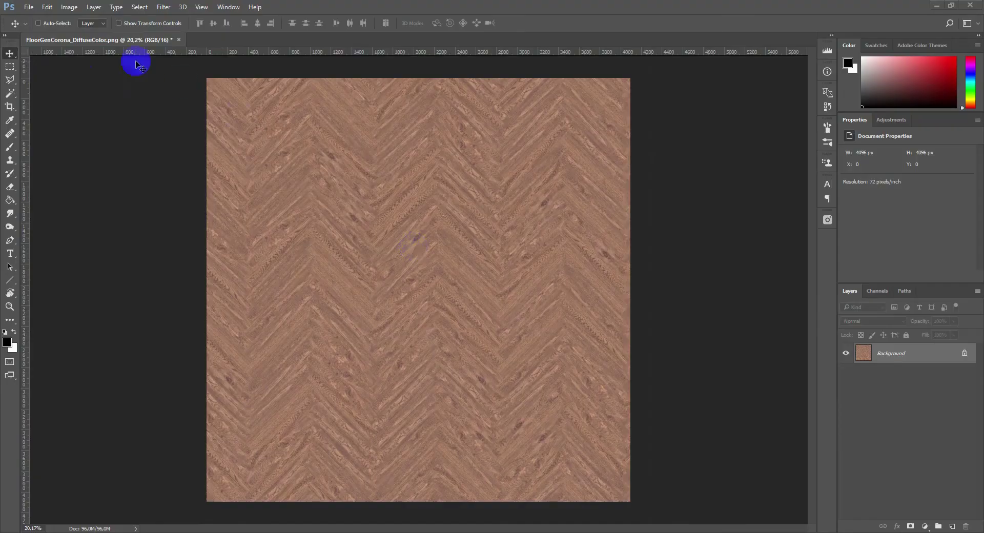
- In Photoshop, convert FloorGenCorona_DiffuseColor.png to 8 Bits/Channel
left_click(28, 6)
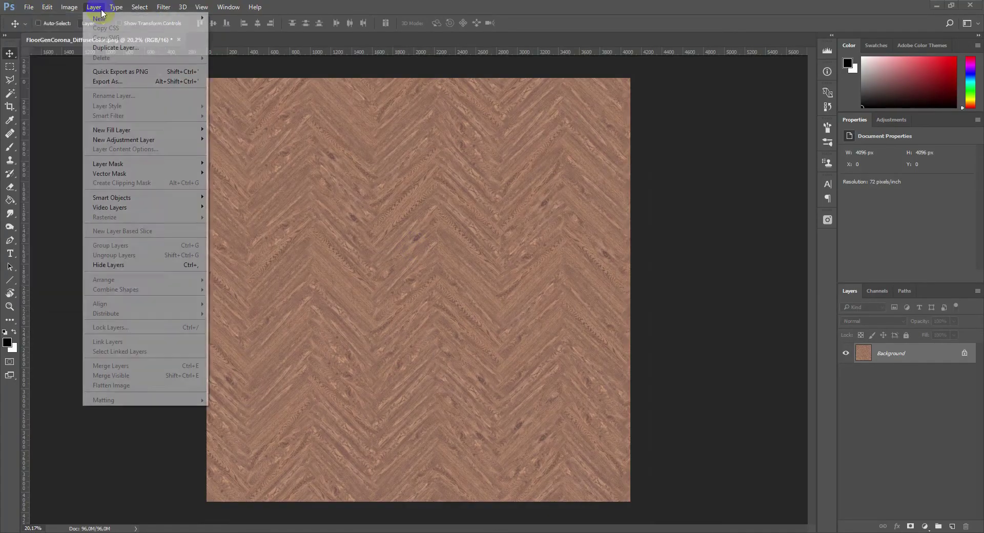
mouse_move(69, 7)
mouse_move(101, 21)
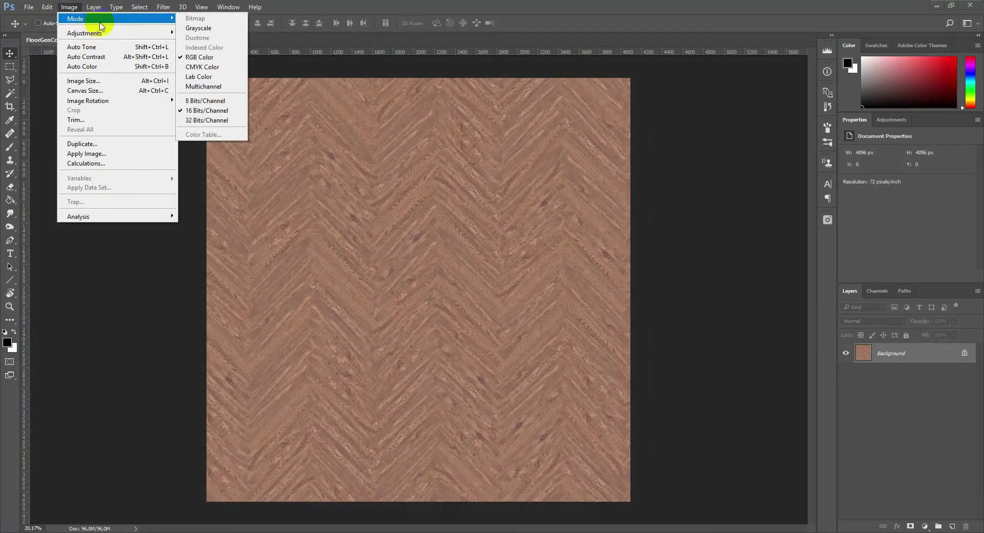
left_click(233, 104)
- Save the diffuse map as the JPEG file FloorGenCorona_DiffuseColor.jpg in the Tex folder
left_click(28, 7)
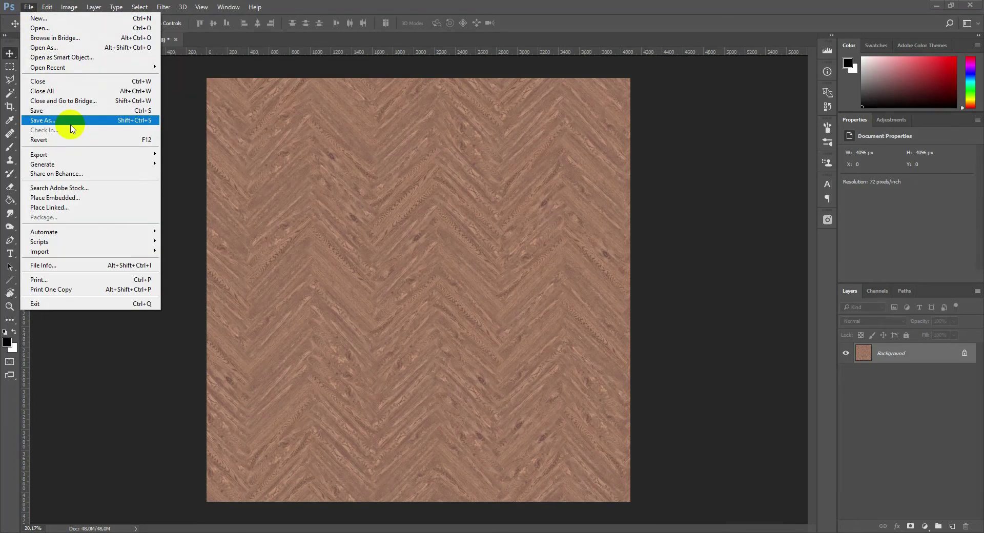
left_click(70, 124)
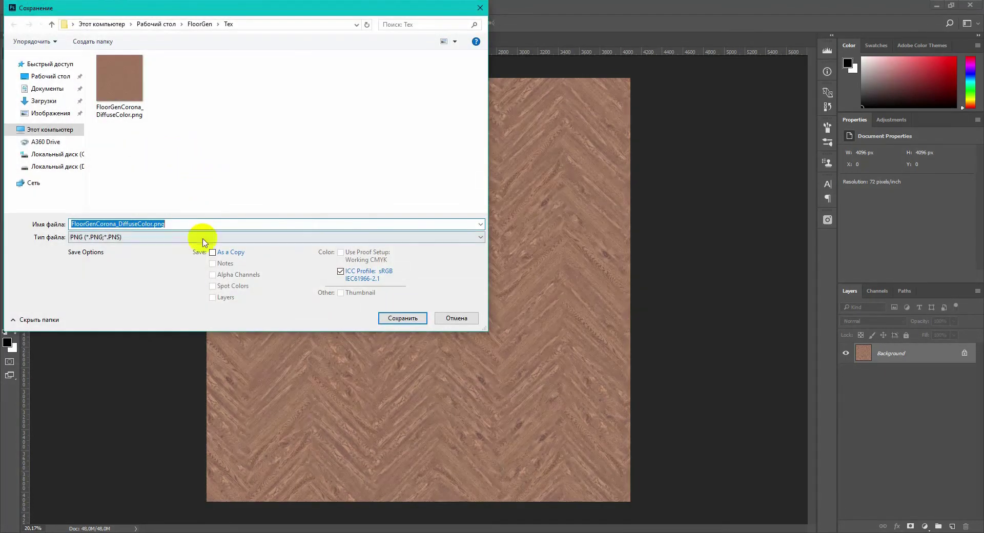
left_click(199, 236)
left_click(141, 318)
- Add a Black & White adjustment layer with the Default preset and an Invert adjustment layer above the diffuse map
left_click(924, 526)
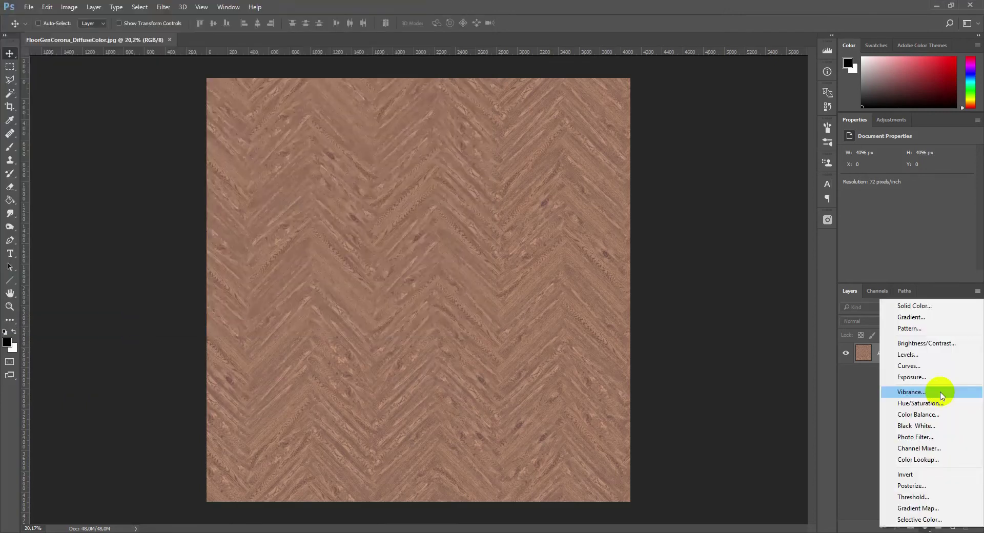
left_click(941, 428)
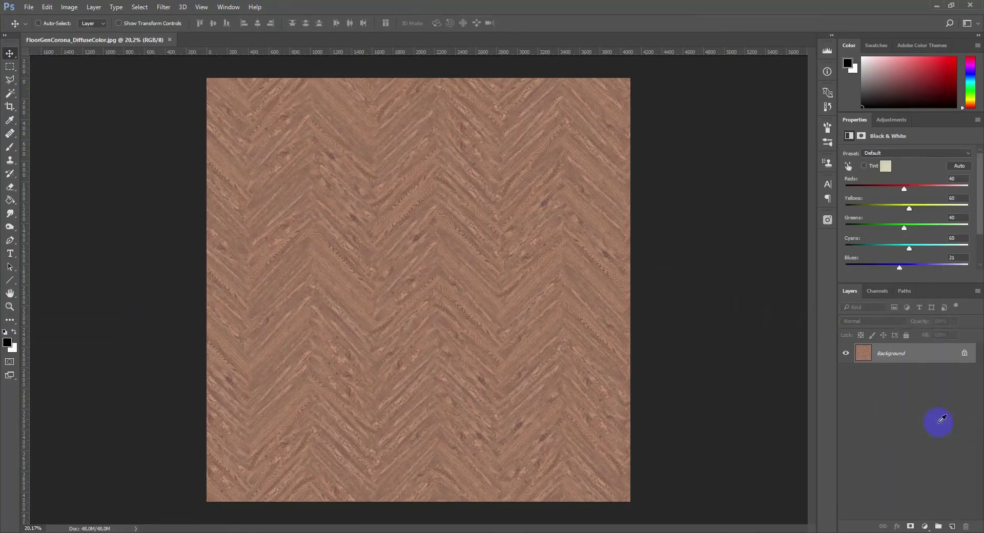
left_click(925, 526)
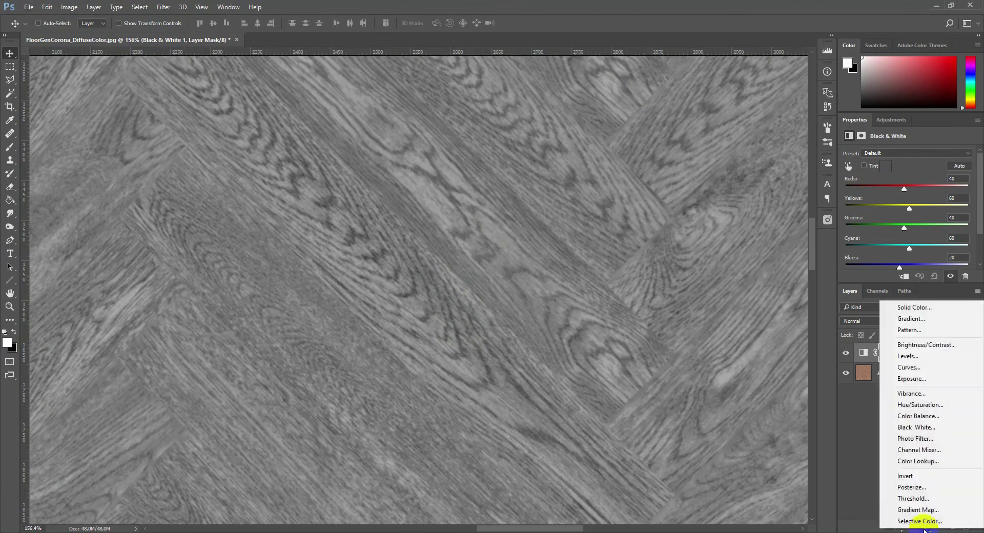
left_click(930, 476)
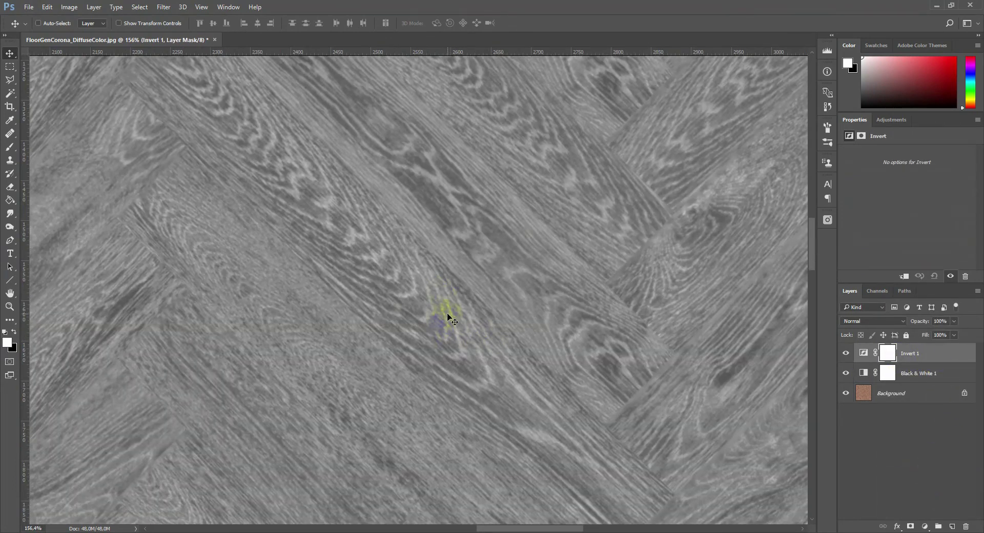
- Save the inverted grayscale map as the JPEG file FloorGenCorona_Roughness.jpg in the Tex folder
left_click(89, 111)
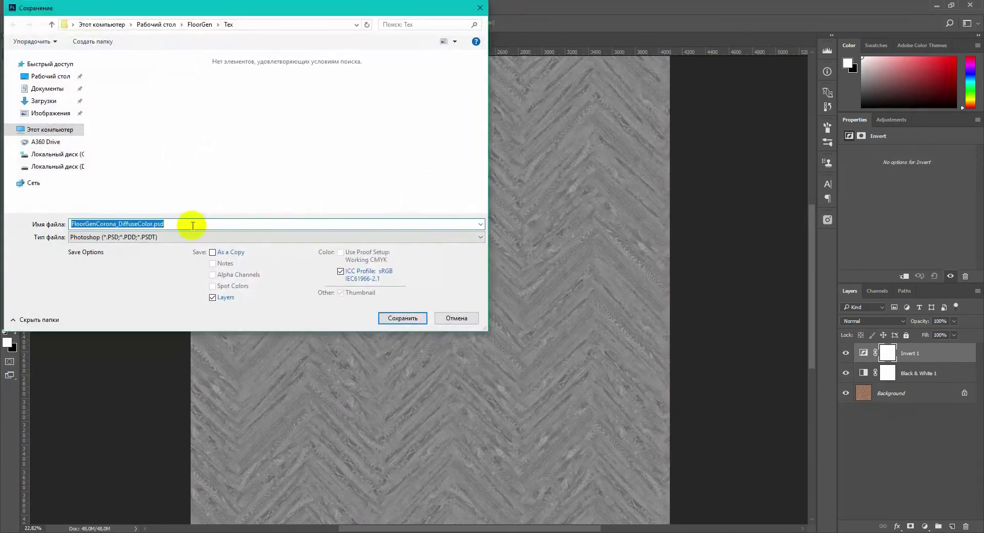
left_click(188, 237)
left_click(110, 325)
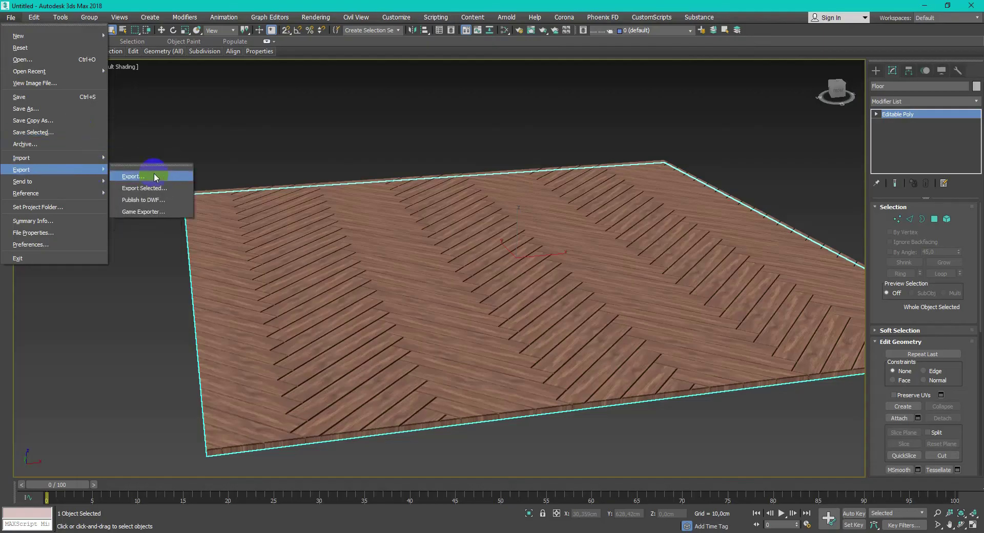
- In 3ds Max, export the Floor object as the FBX file FloorMax to the FloorGen folder with the current FBX options
left_click(155, 178)
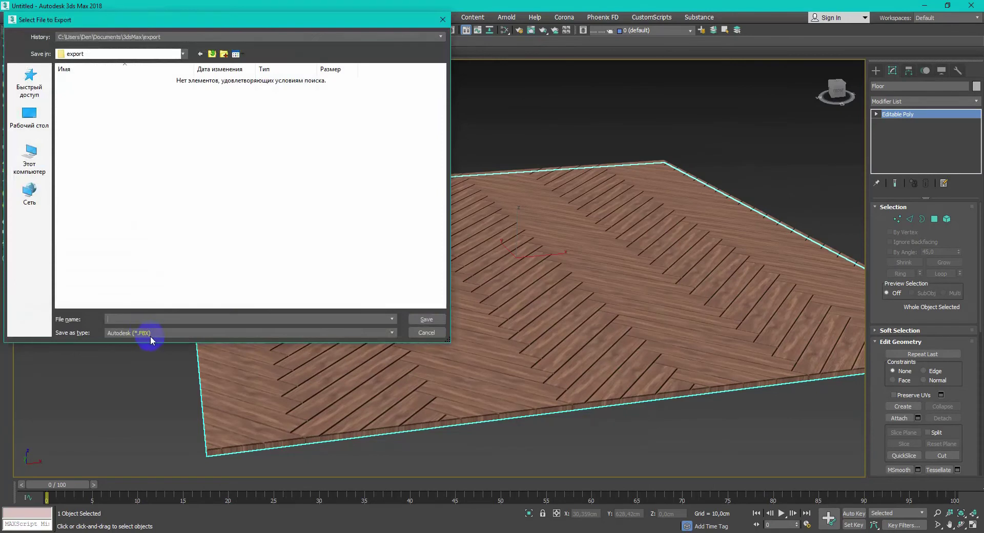
left_click(443, 320)
left_click_drag(401, 121, 413, 187)
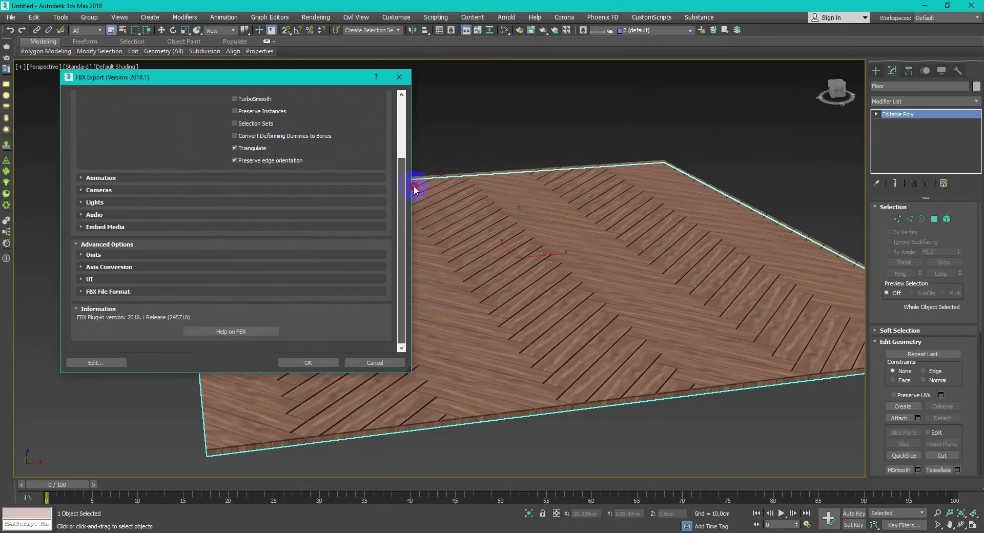
left_click(131, 255)
left_click(144, 255)
left_click(320, 364)
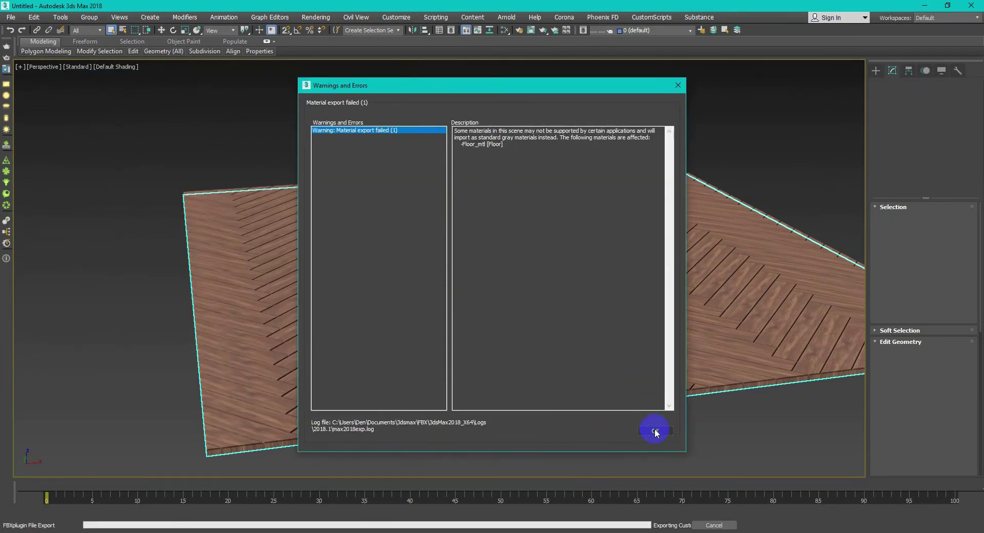
left_click(656, 431)
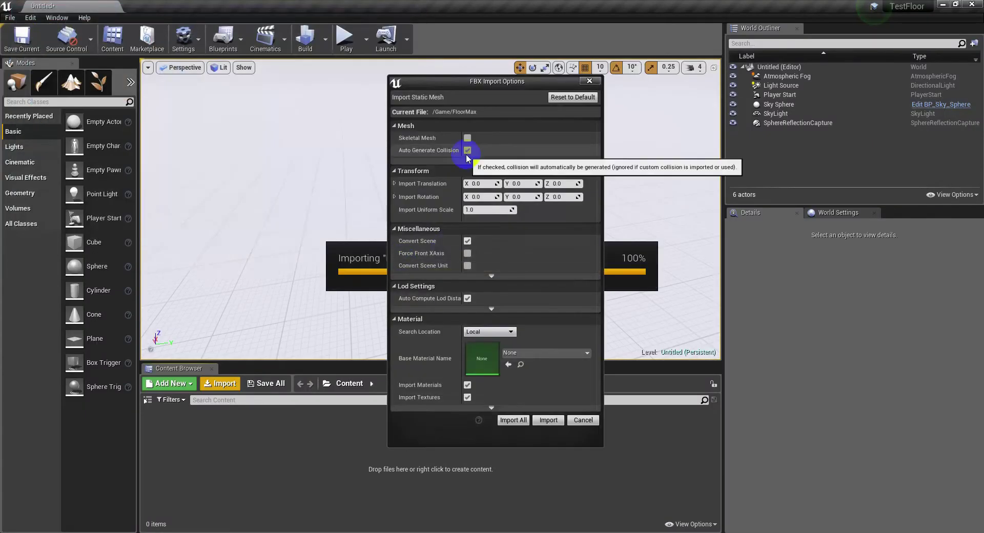
- In Unreal Editor, import the FloorMax mesh with Auto Generate Collision, Import Materials and Import Textures turned off
left_click(467, 150)
left_click(492, 160)
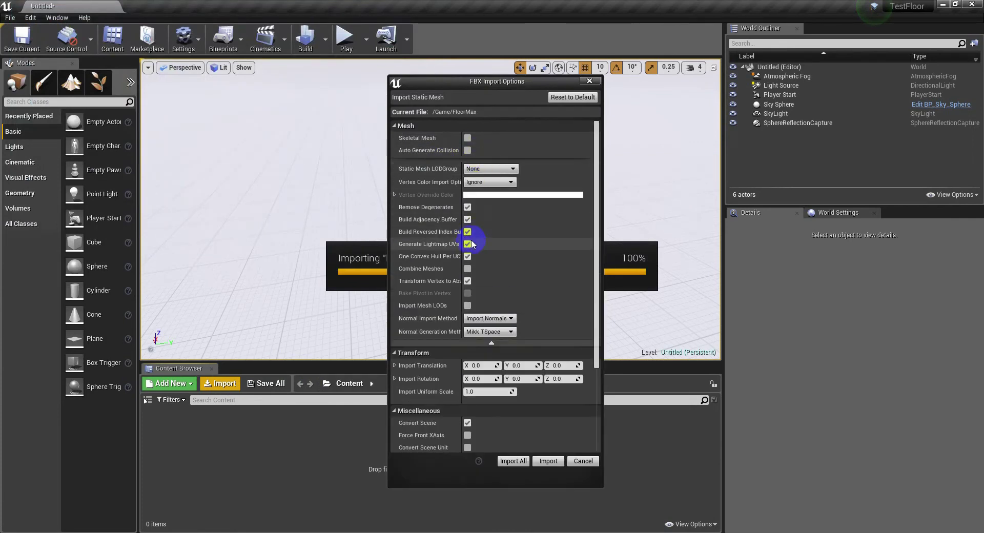
left_click_drag(597, 154, 597, 253)
left_click(468, 425)
left_click(467, 439)
left_click(549, 463)
- Place the FloorMax mesh in the level and set its location to 0, 0, 0
left_click_drag(160, 428, 468, 222)
left_click(840, 314)
left_click(969, 314)
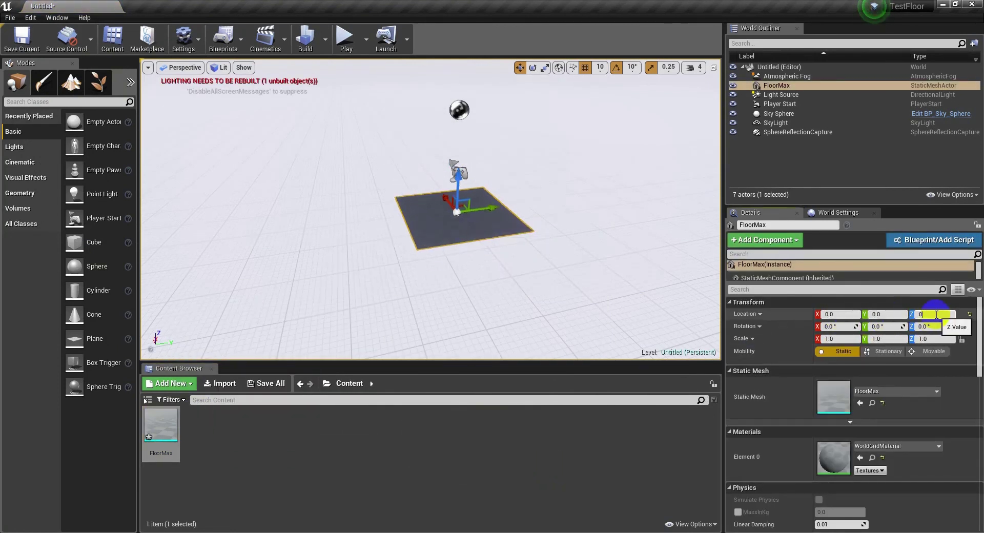
- Import FloorGenCorona_DiffuseColor.jpg, FloorGenCorona_Roughness.jpg and FloorNormalsMap.tga from the Tex folder, with Flip Green Channel enabled for the normal map
left_click(221, 384)
left_click(135, 93)
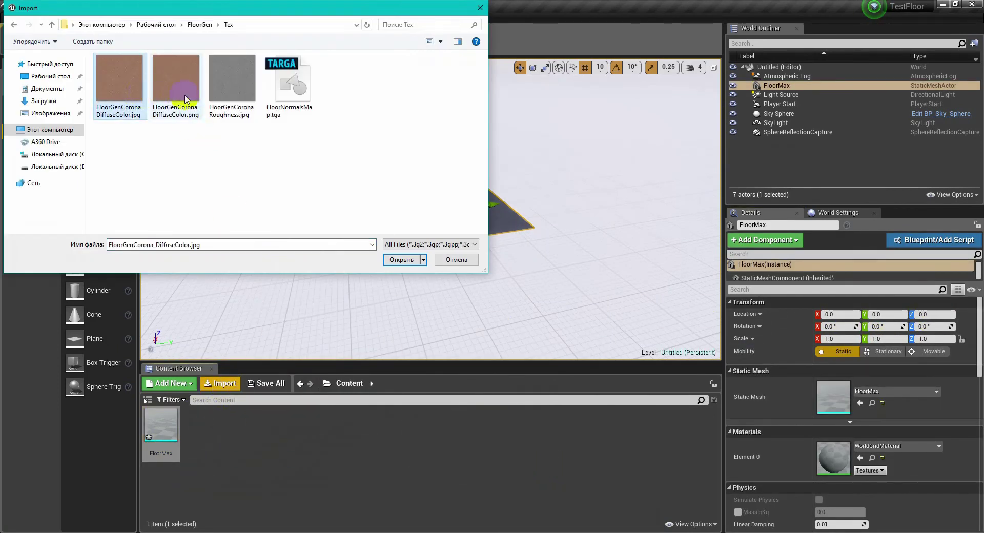
left_click(238, 88, "ctrl")
left_click(289, 91, "ctrl")
left_click(412, 264)
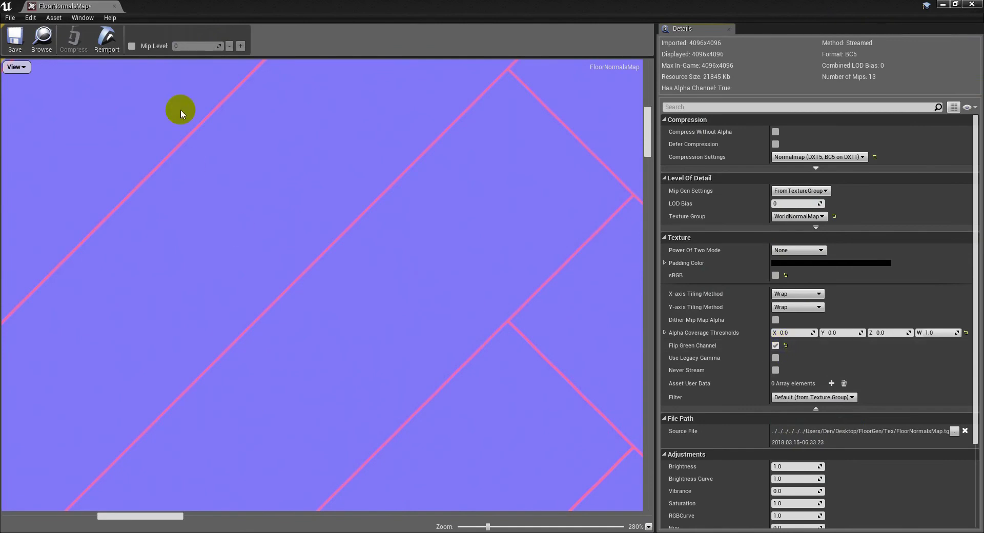
left_click(114, 6)
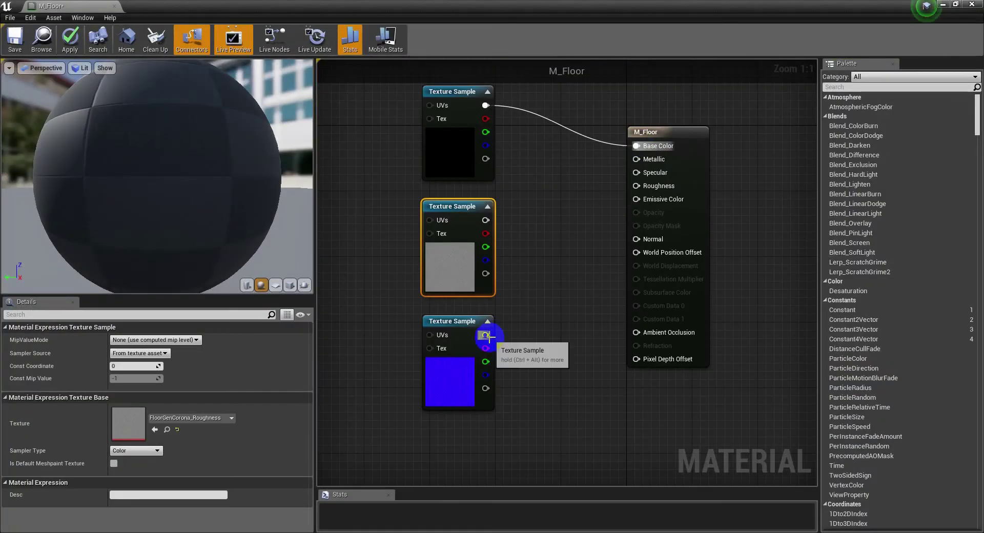
- Connect the normal and roughness textures to M_Floor's Normal and Roughness inputs, and apply the material to the FloorMax mesh
left_click_drag(485, 335, 661, 242)
left_click_drag(485, 220, 638, 186)
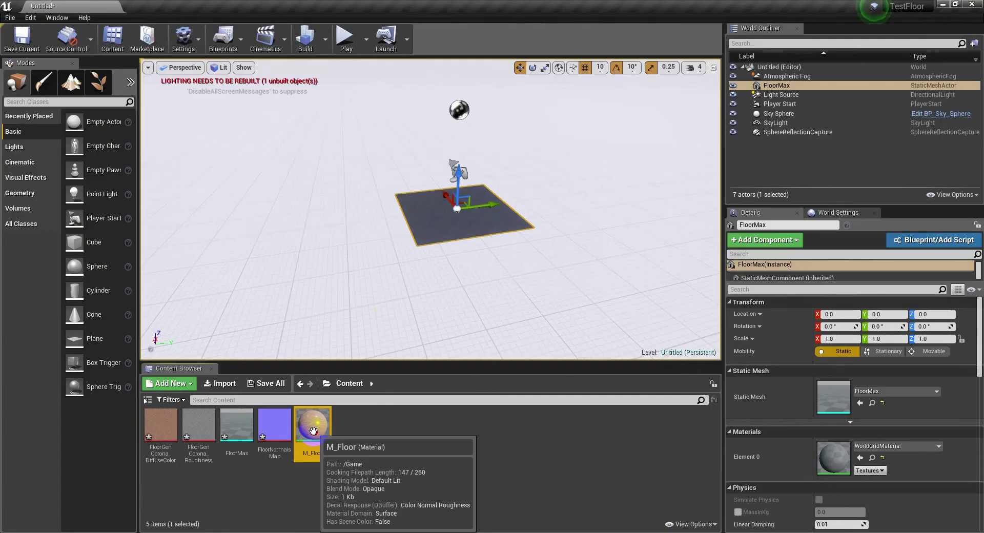
left_click_drag(307, 428, 457, 226)
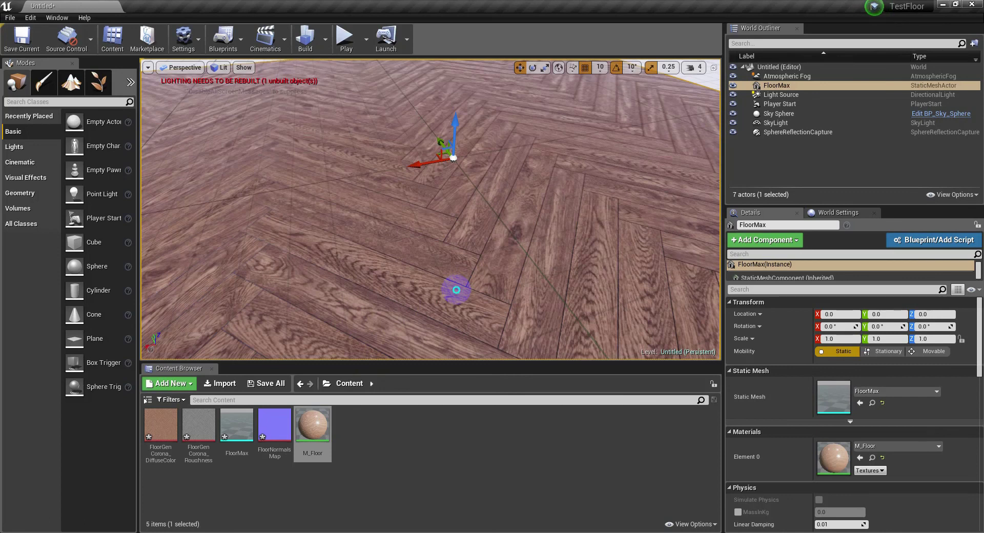
- Examine the wood texture and plank seams of the floor from several distances and angles
right_click_drag(456, 290, 466, 320)
scroll(461, 327, "down", 5)
scroll(461, 328, "up", 5)
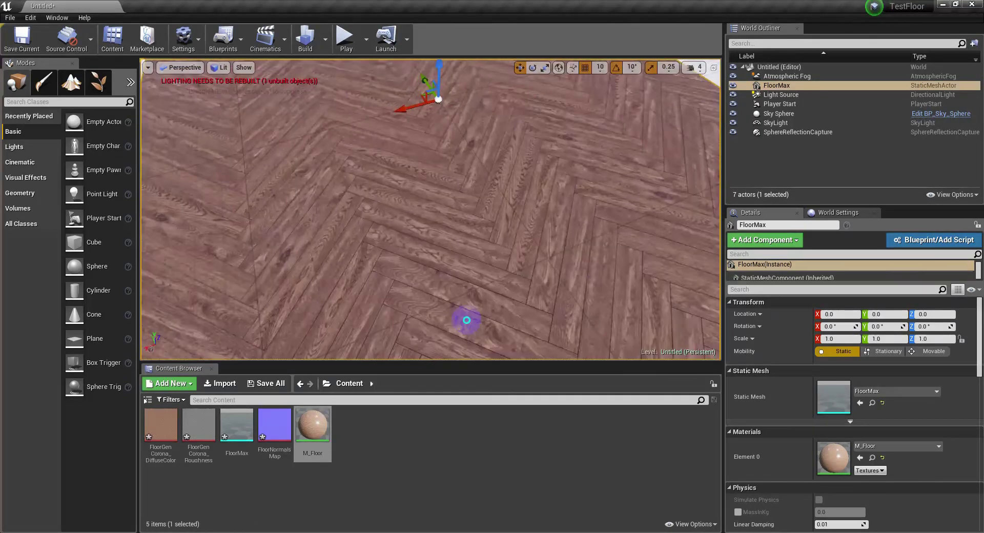
scroll(466, 319, "down", 5)
scroll(479, 270, "up", 3)
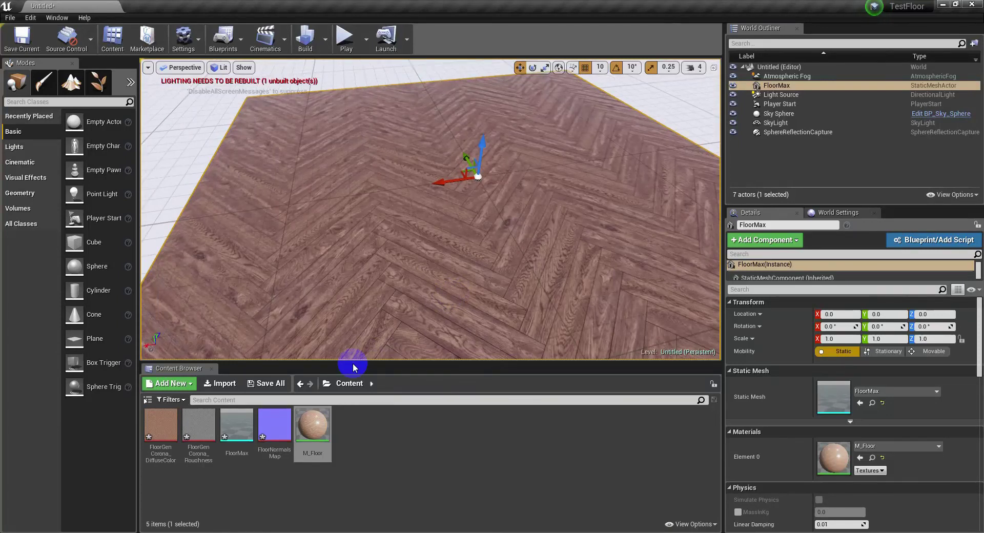